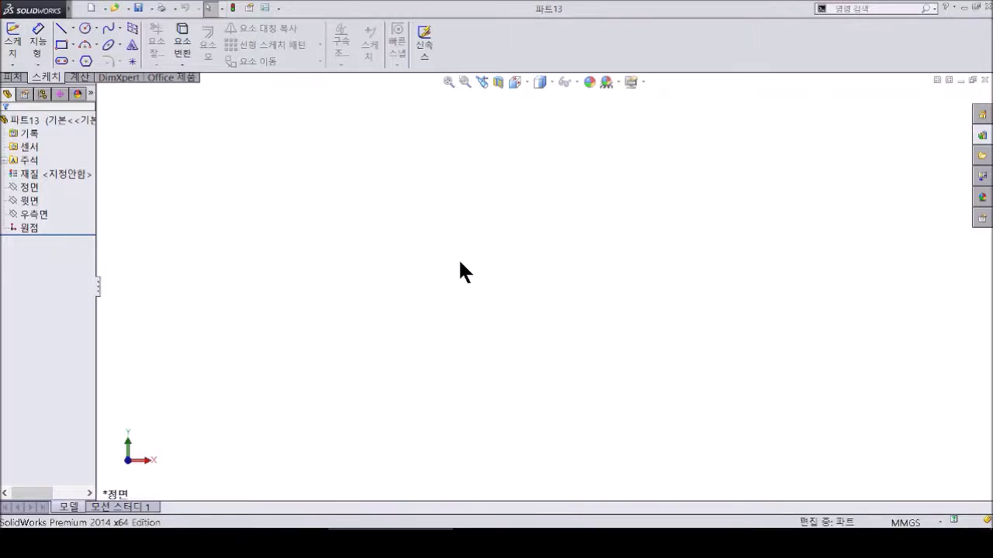
- Sketch a circle of radius about 45.79 centred on the origin on the Front plane
left_click(31, 189)
left_click(38, 175)
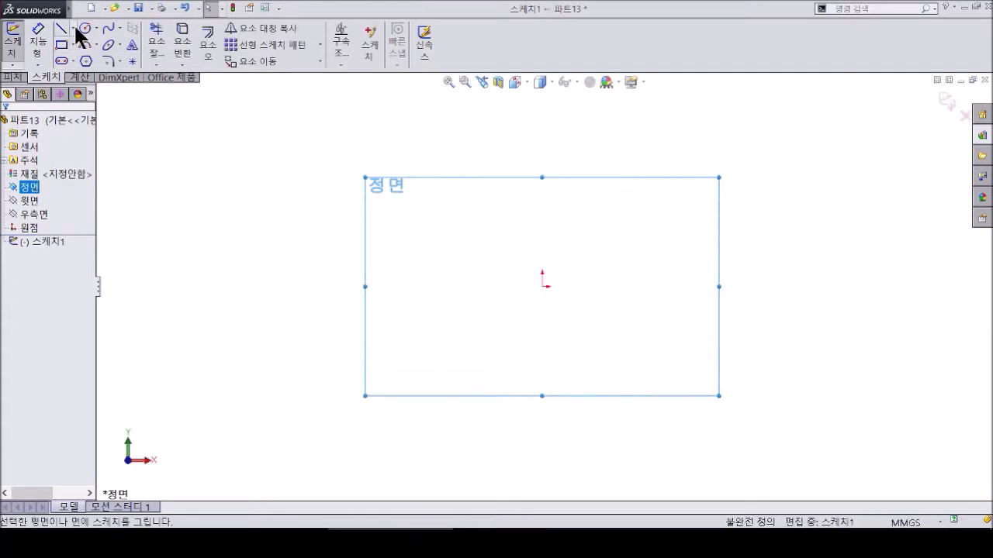
left_click(84, 27)
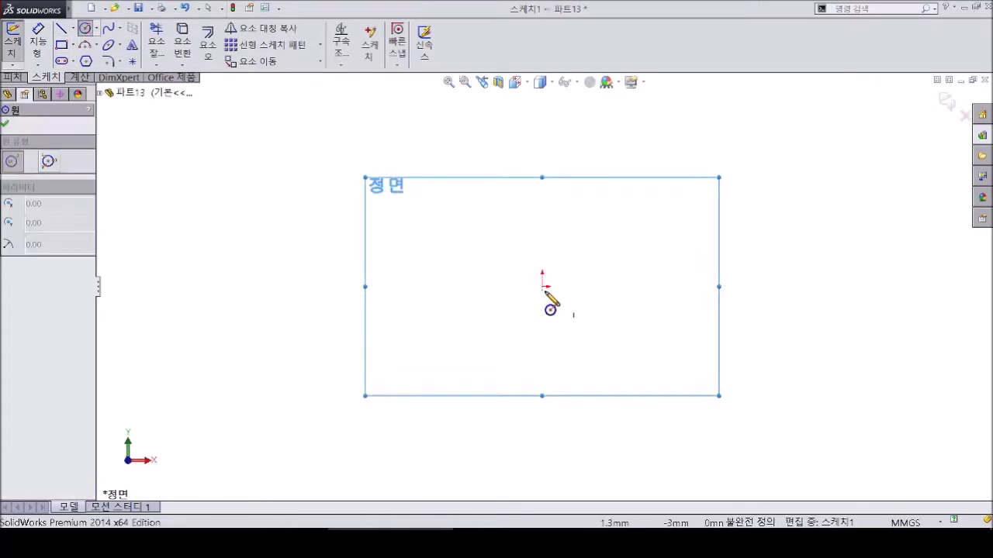
left_click(542, 286)
left_click(594, 365)
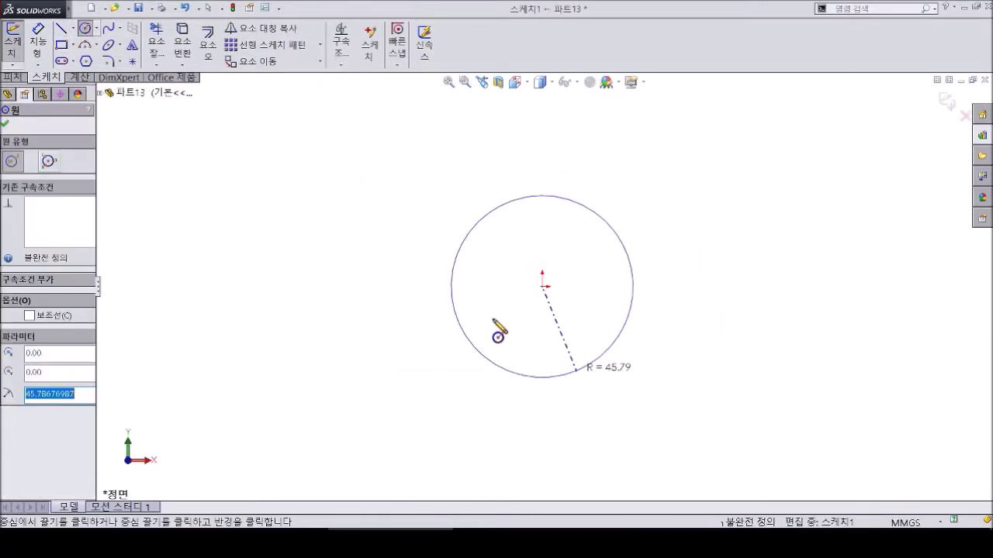
left_click(65, 30)
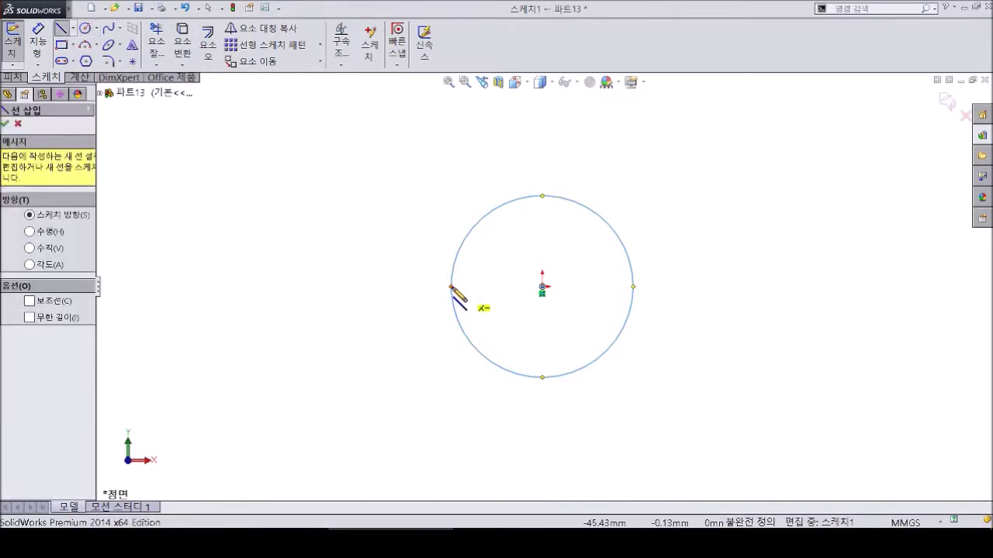
- Draw a chain of trial lines leftward and upward from the circle's left edge
left_click(451, 287)
left_click(384, 286)
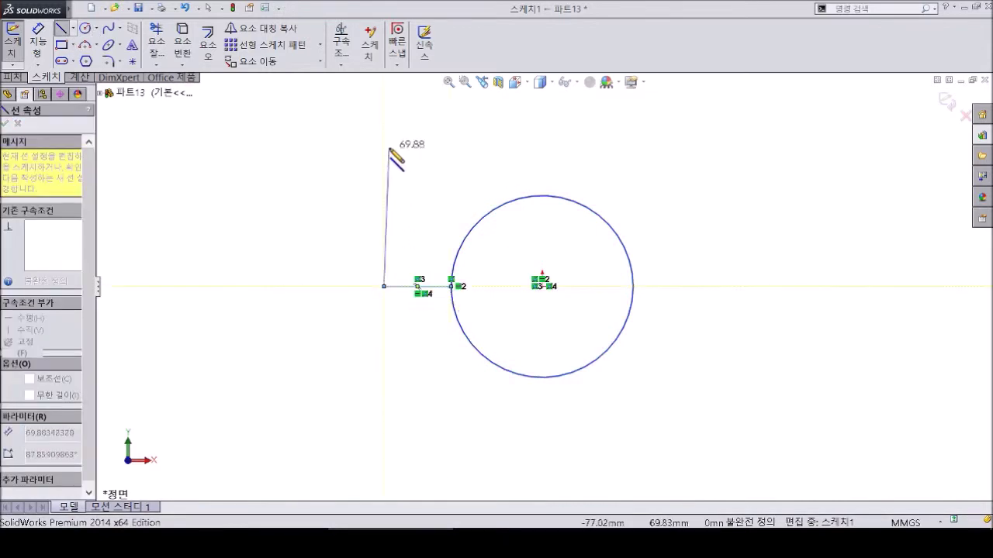
left_click(384, 196)
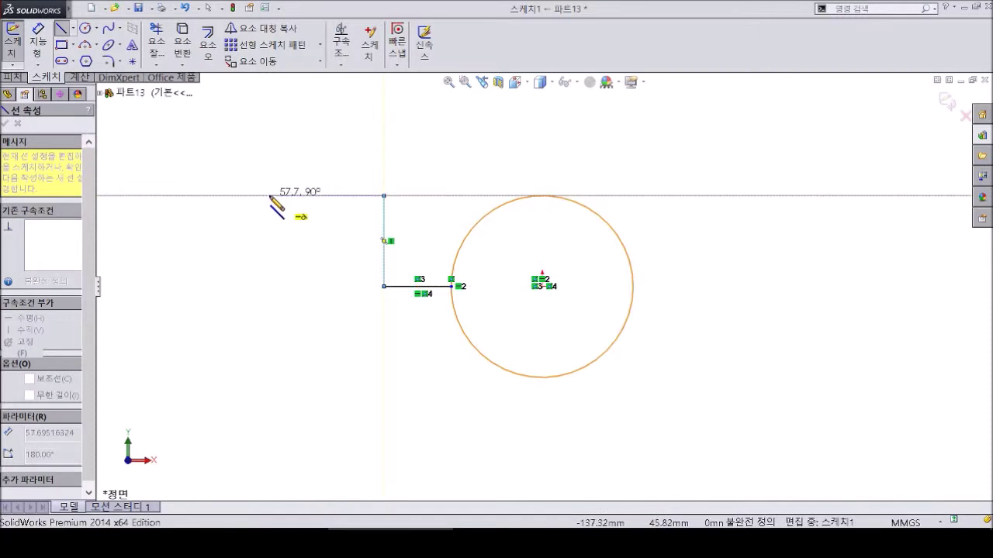
left_click(269, 196)
left_click(266, 120)
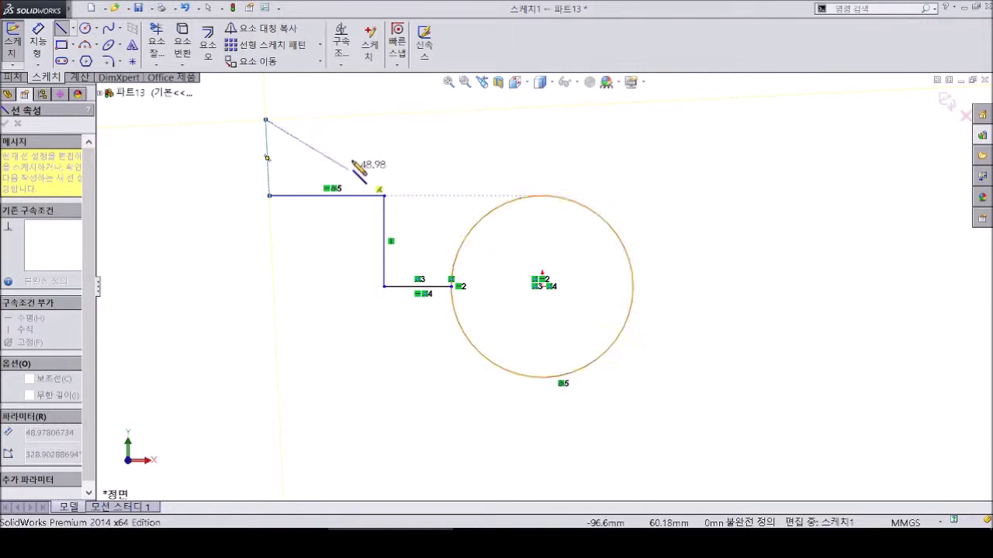
key("Escape")
- Delete the extra segments, keeping only the short horizontal line
left_click_drag(445, 212, 273, 130)
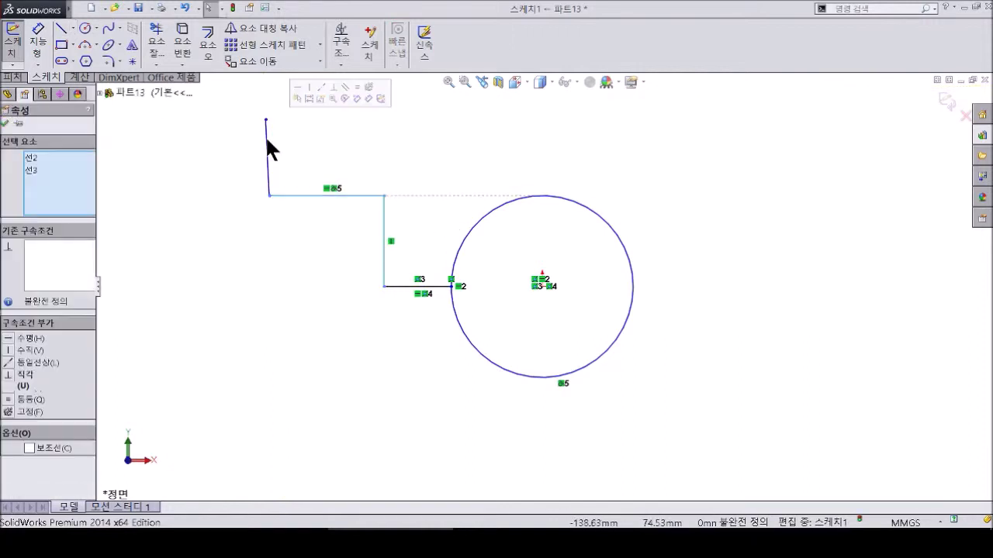
key("Delete")
left_click_drag(345, 189, 213, 124)
key("Delete")
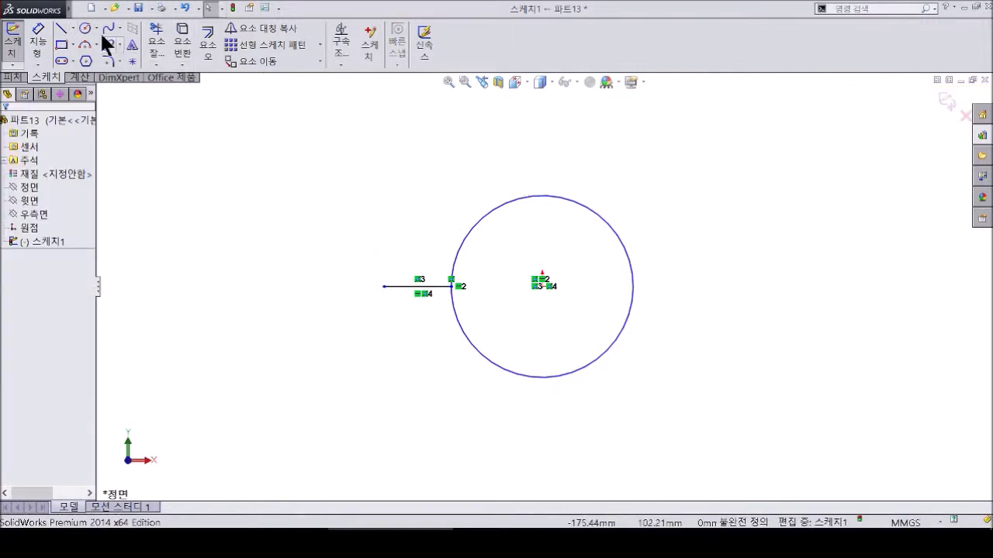
- Draw the stepped left side of the outline up to the top edge
left_click(61, 29)
left_click(384, 286)
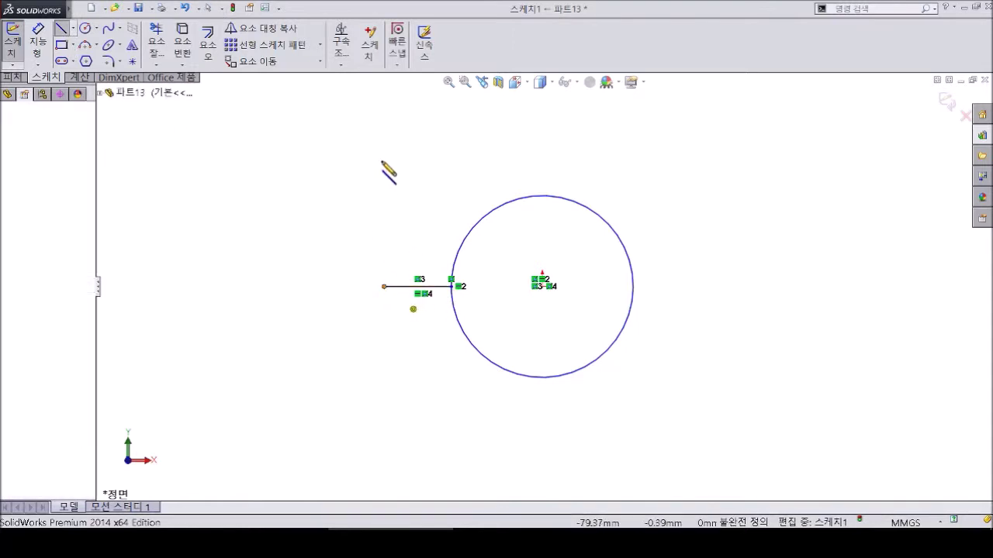
left_click(384, 162)
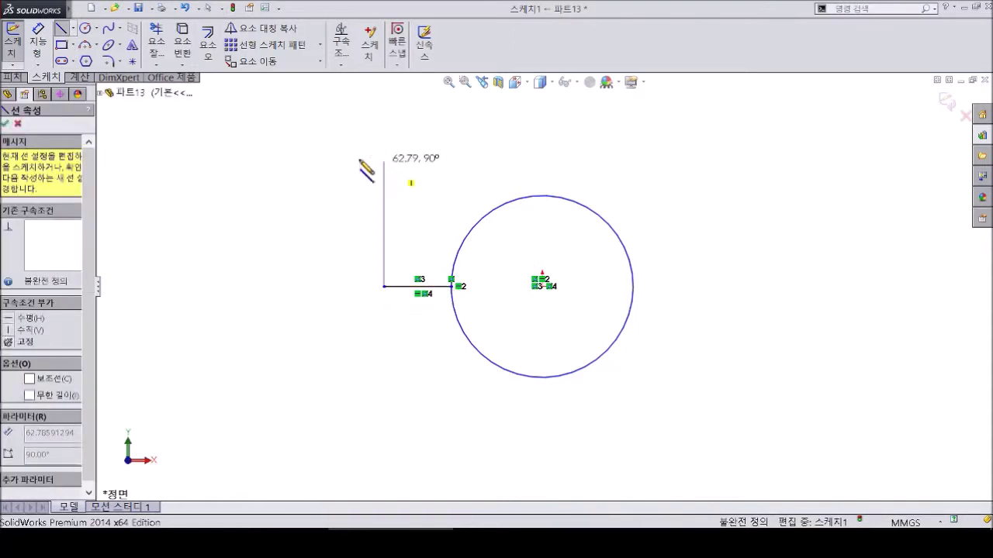
left_click(281, 161)
left_click(281, 109)
left_click(442, 109)
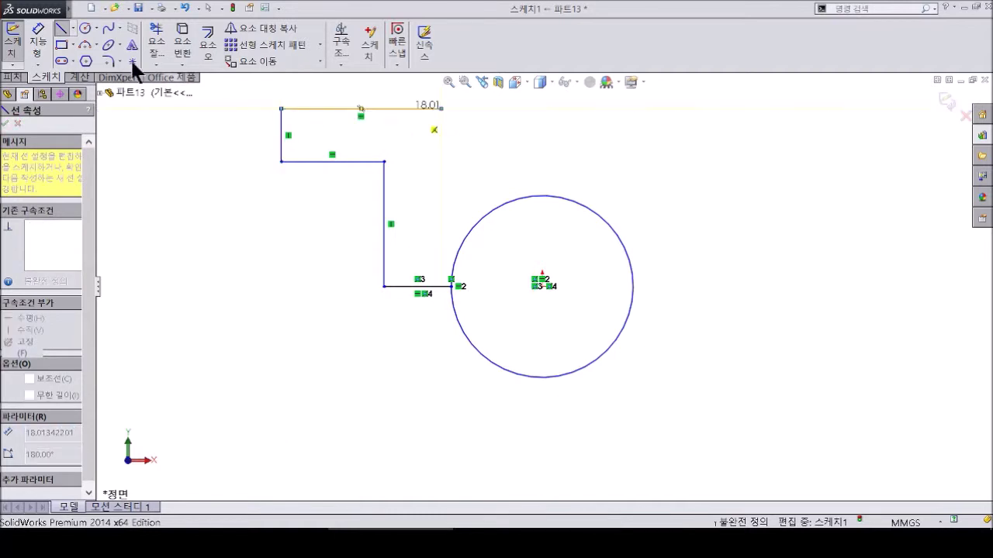
- Add a tangent arc for the arched top and draw the stepped right side down to the circle
left_click(84, 44)
left_click(441, 109)
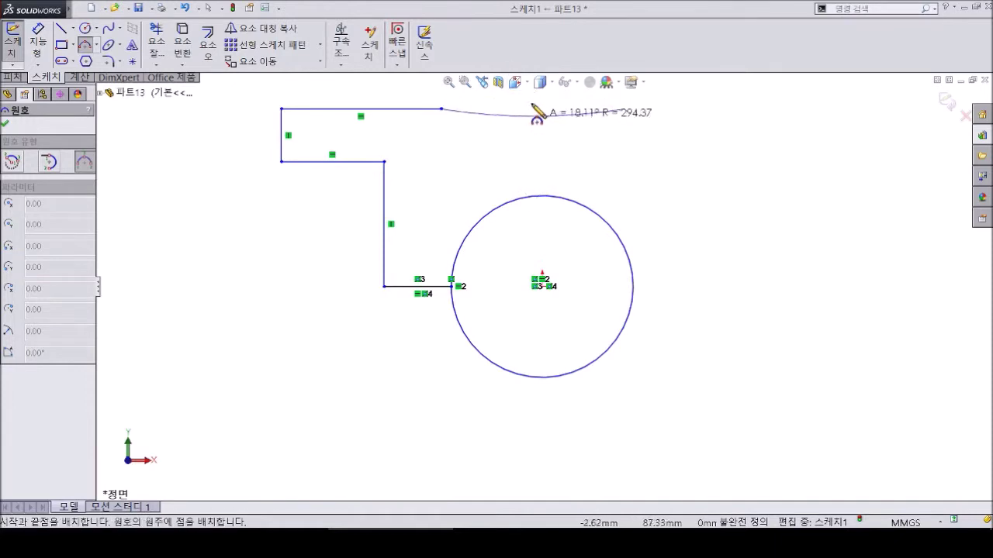
left_click(625, 108)
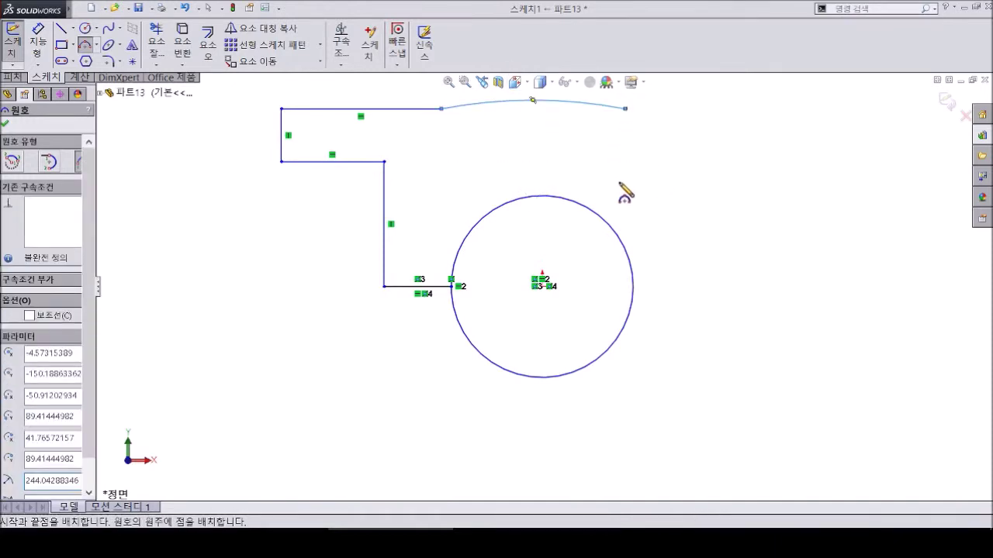
left_click(766, 109)
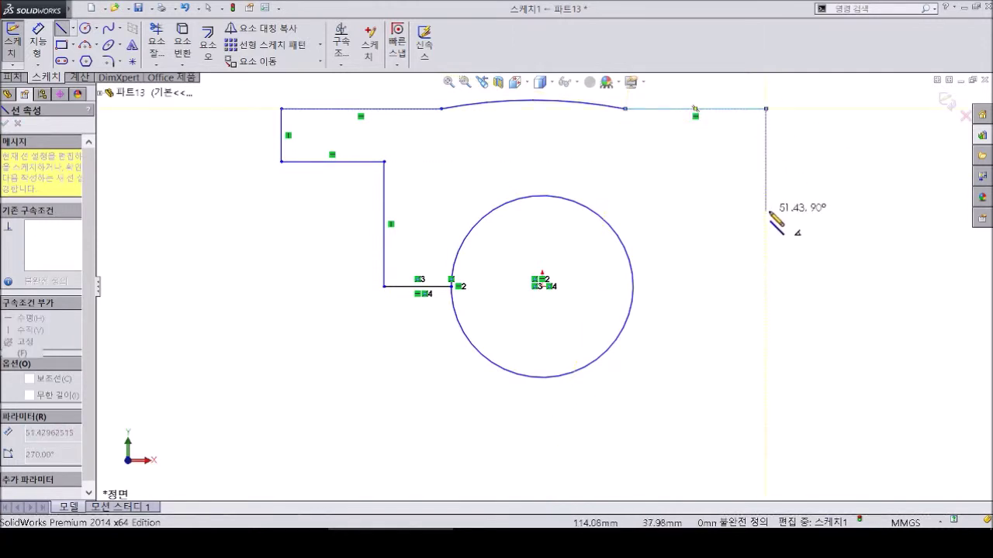
left_click(650, 210)
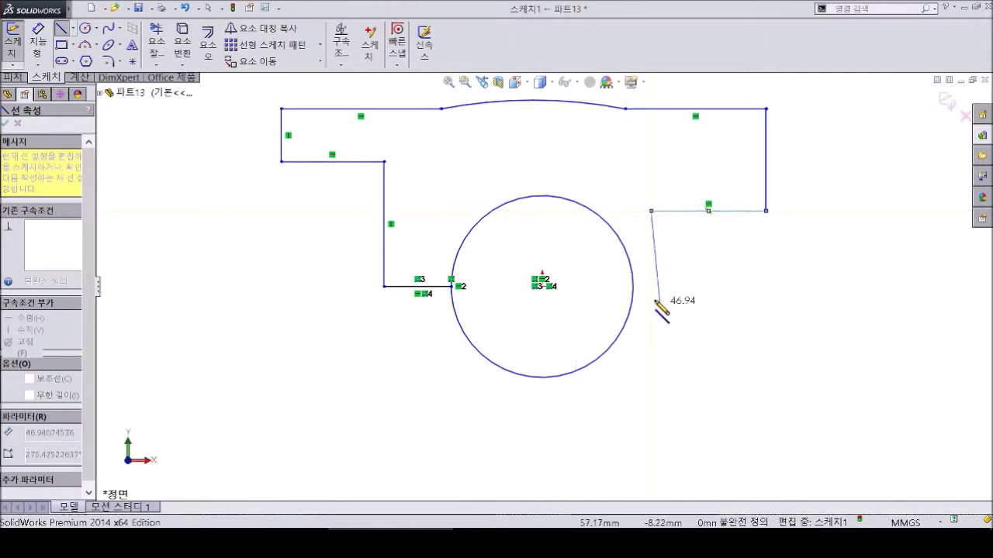
left_click(651, 286)
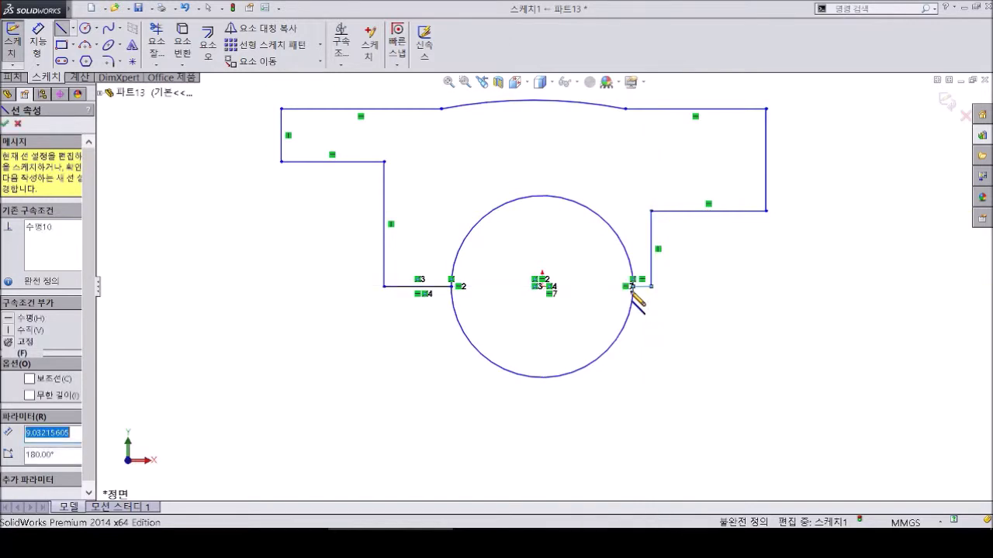
left_click(172, 51)
- Trim away the lower half of the circle
left_click_drag(456, 306, 434, 399)
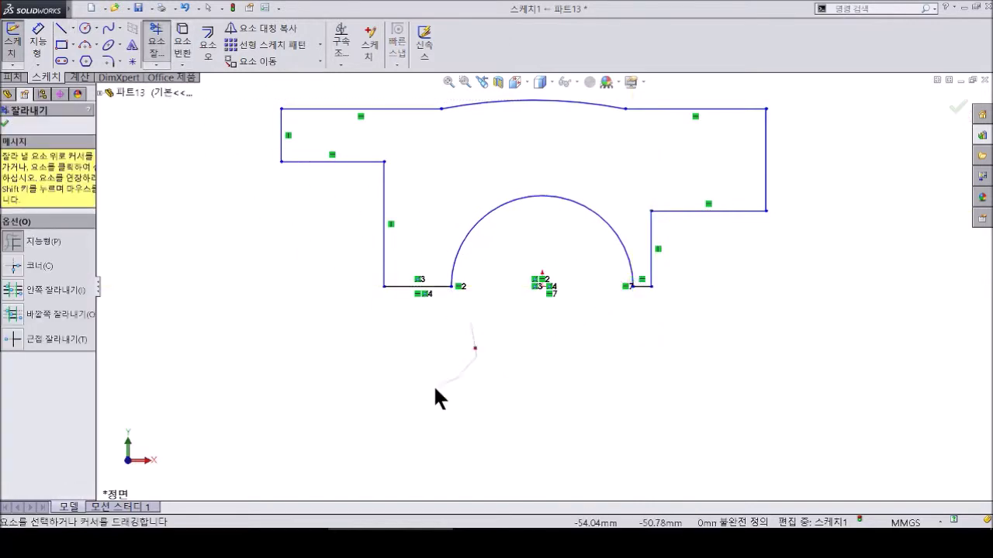
key("z")
key("z")
scroll(536, 209, "down", 2)
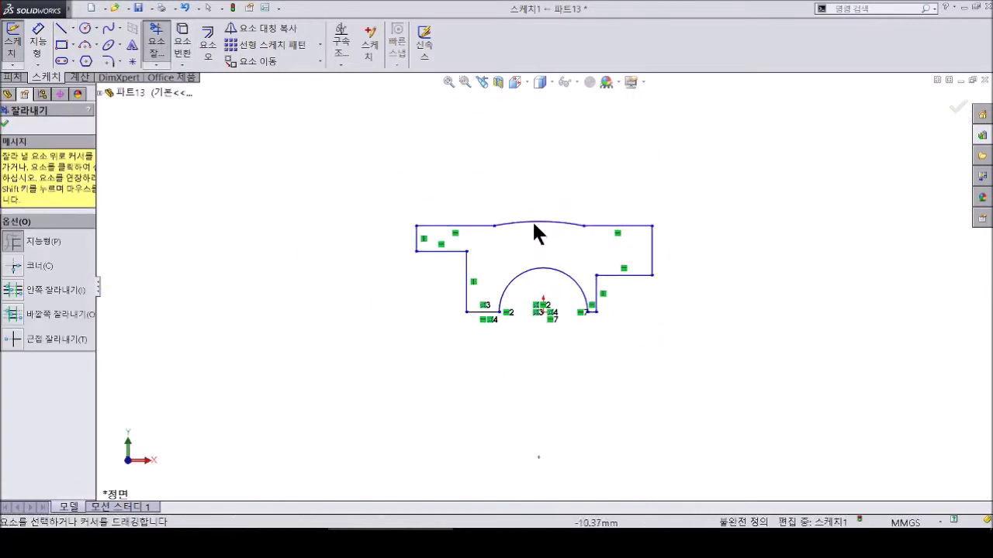
key("ctrl+z")
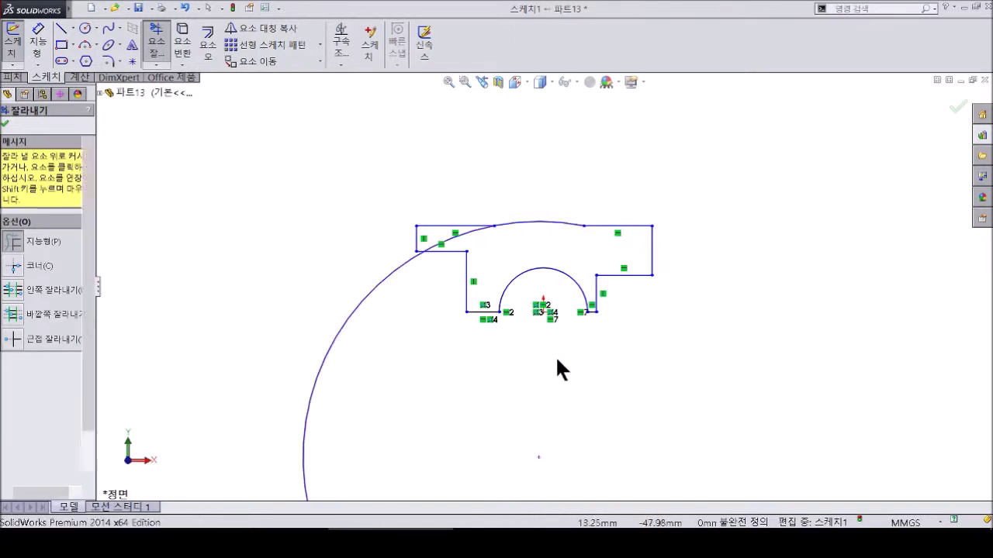
key("Escape")
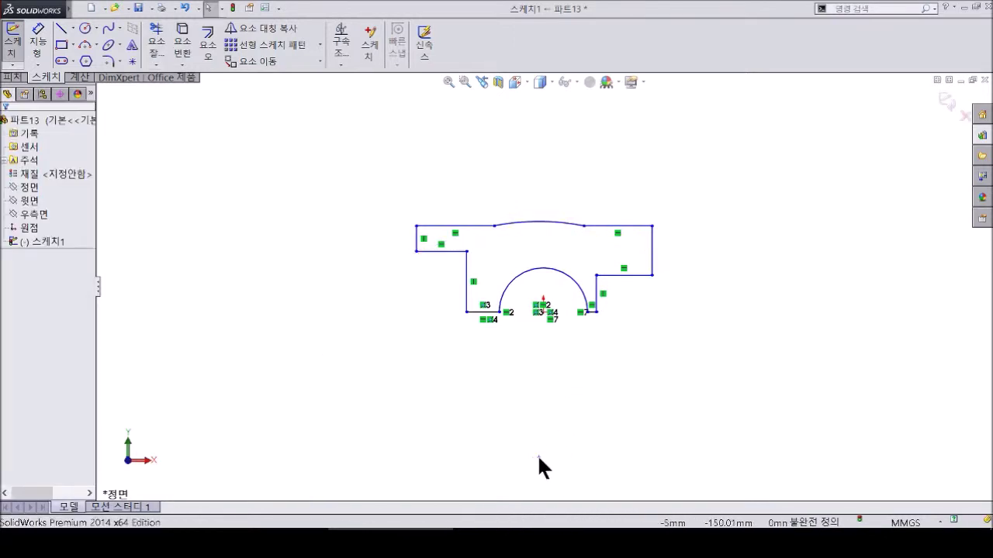
- Merge the top arc's centre point with the semicircle's centre point
left_click(538, 457)
left_click(543, 309, "ctrl")
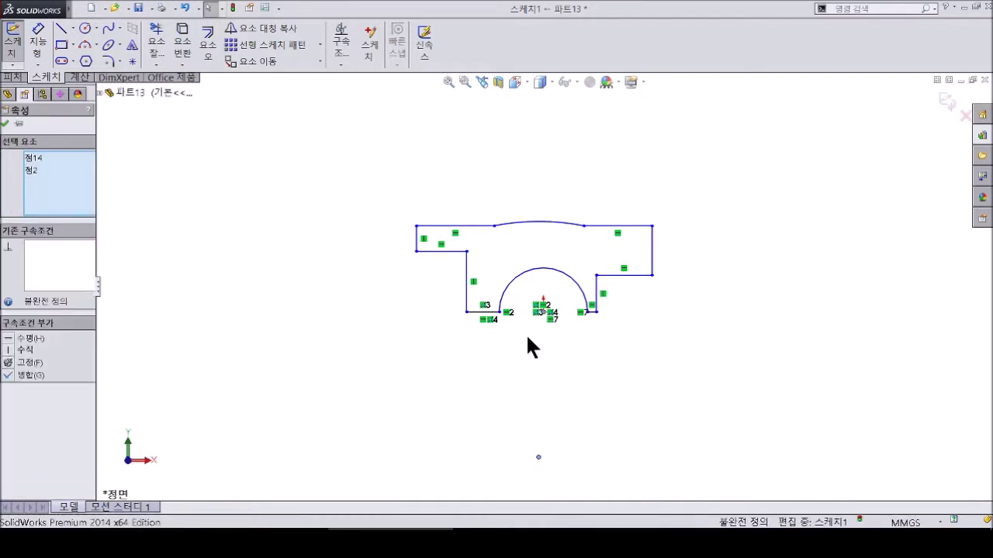
left_click(19, 373)
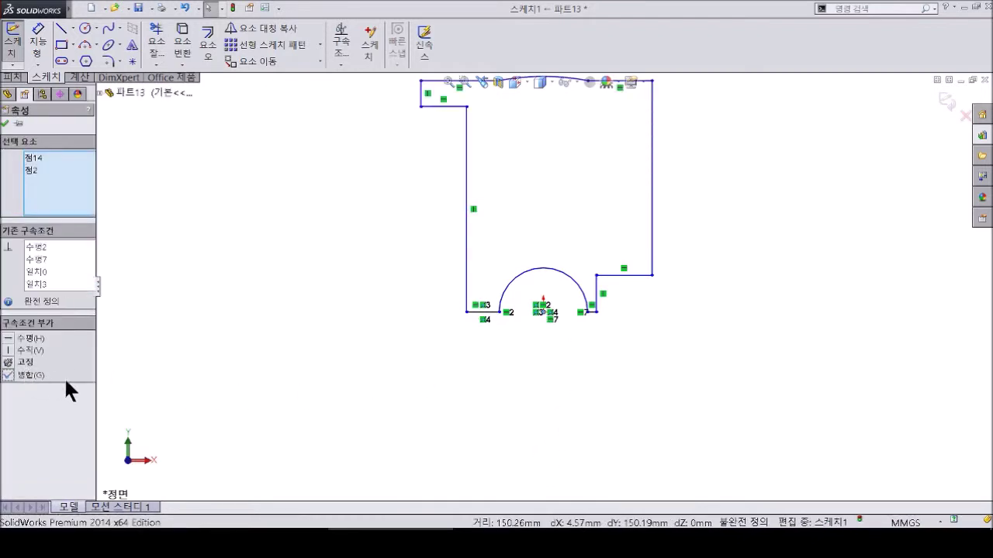
scroll(527, 194, "up", 2)
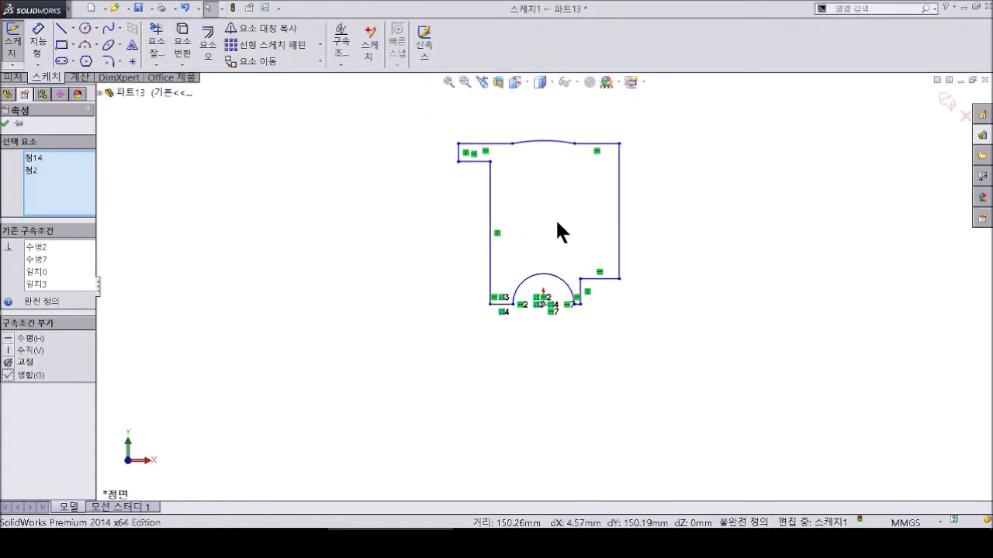
scroll(555, 218, "down", 3)
- Dimension the cutout radius to R32 and the right lower step height to 25
left_click(527, 326)
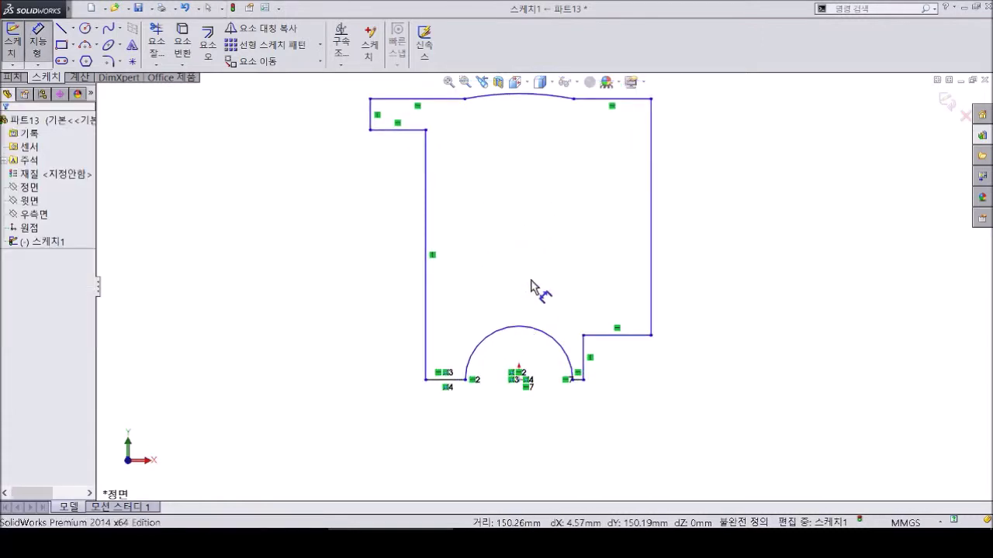
left_click(521, 302)
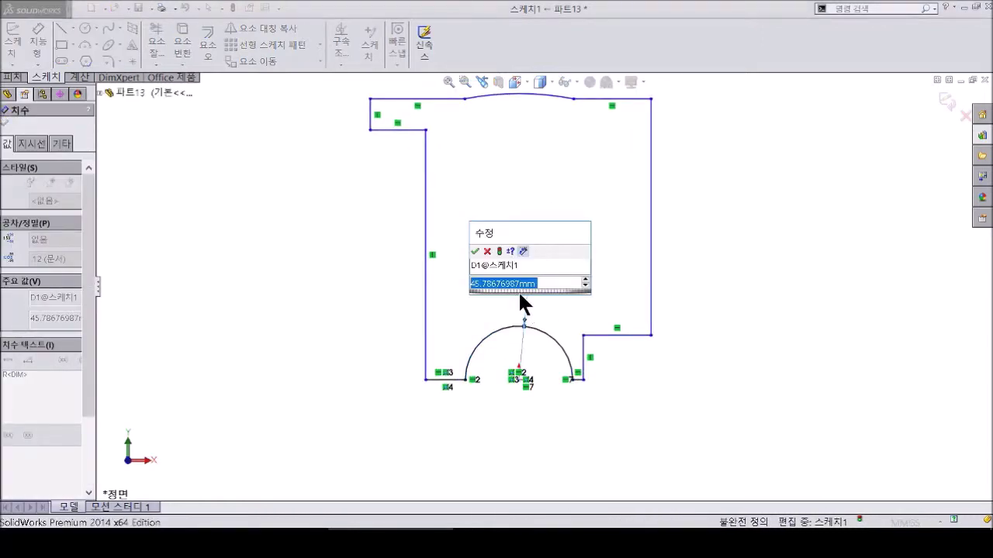
type("32")
key("Return")
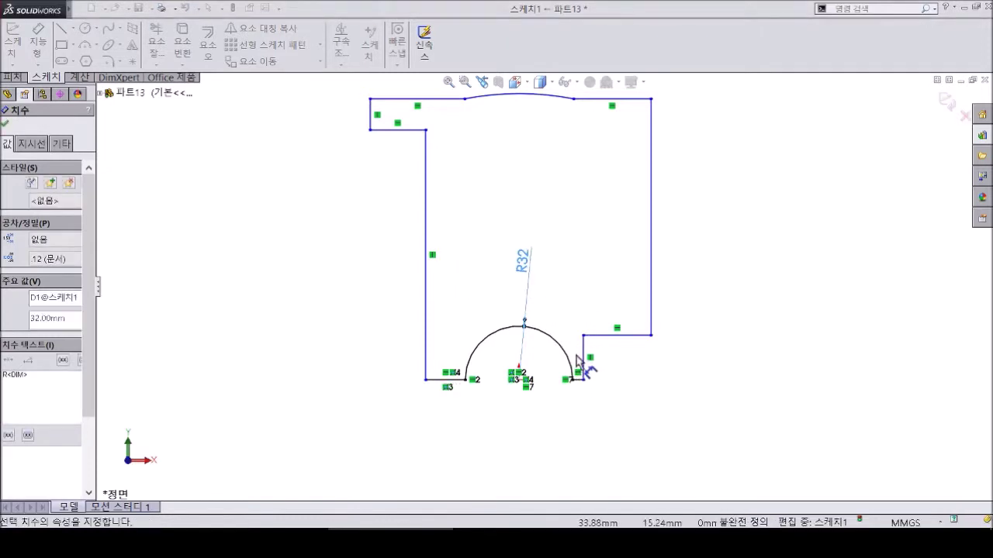
left_click(584, 345)
left_click(784, 364)
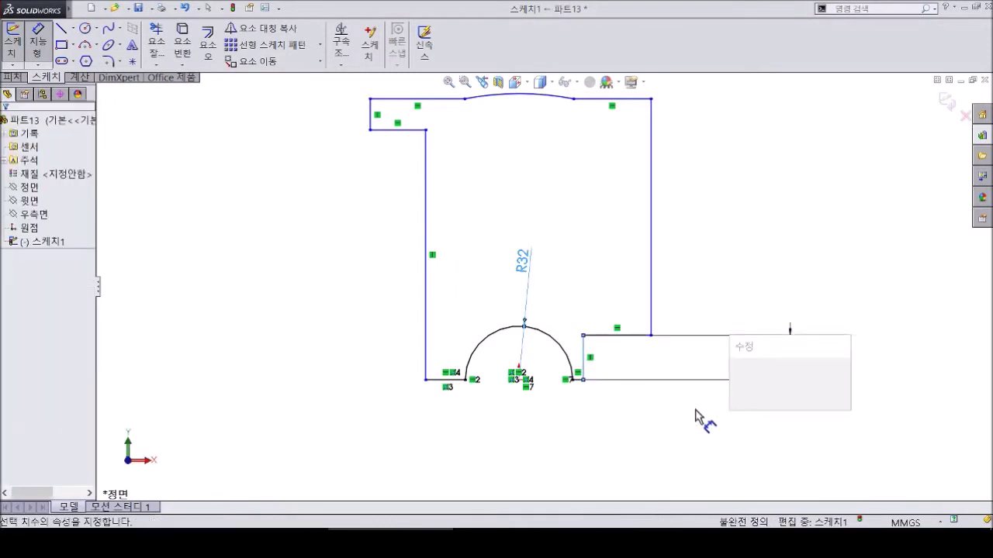
type("25")
key("Return")
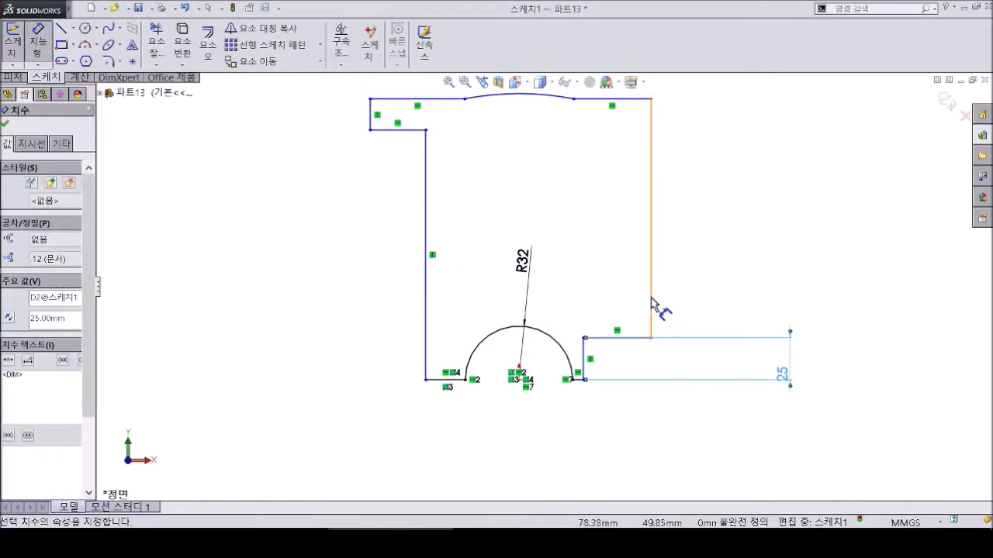
- Set the right outer edge and left upper step heights to 20
left_click(651, 307)
left_click(765, 299)
type("2")
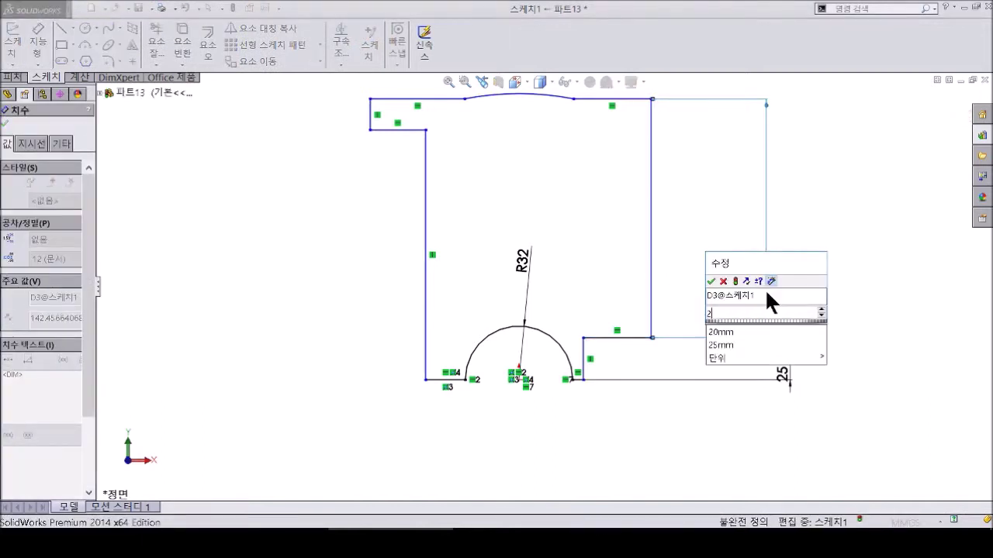
type("0")
key("Return")
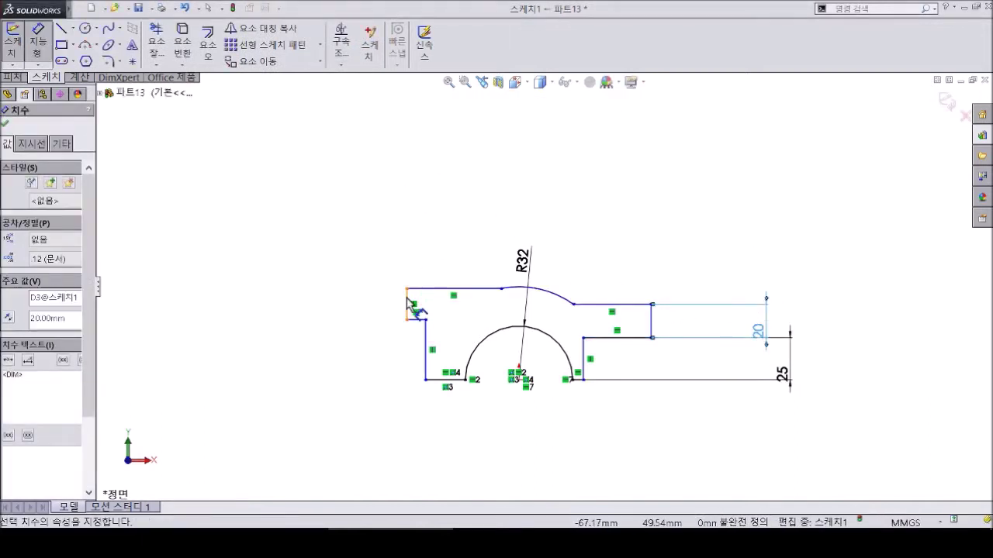
left_click(407, 302)
left_click(295, 326)
key("Return")
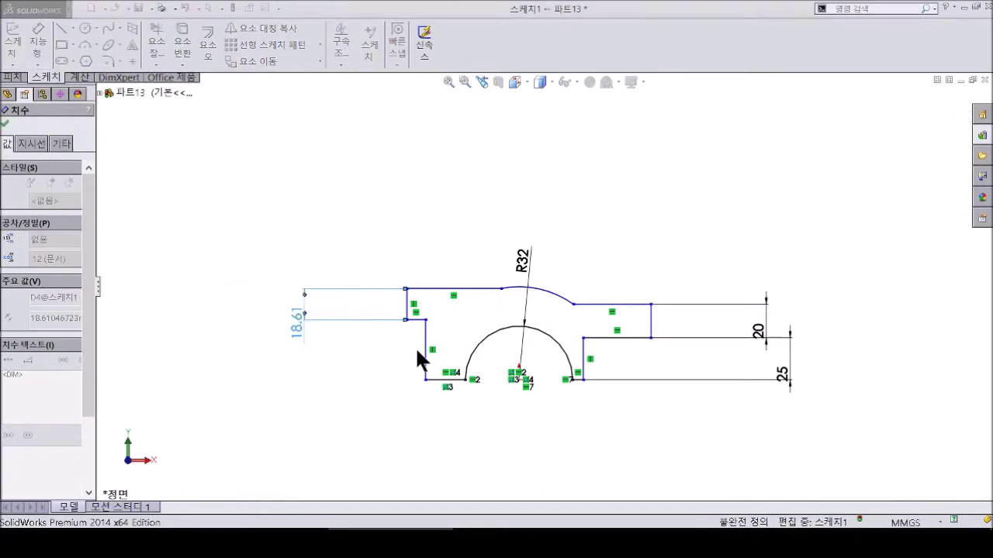
- Dimension the lower left step height to 25
left_click(425, 351)
left_click(344, 377)
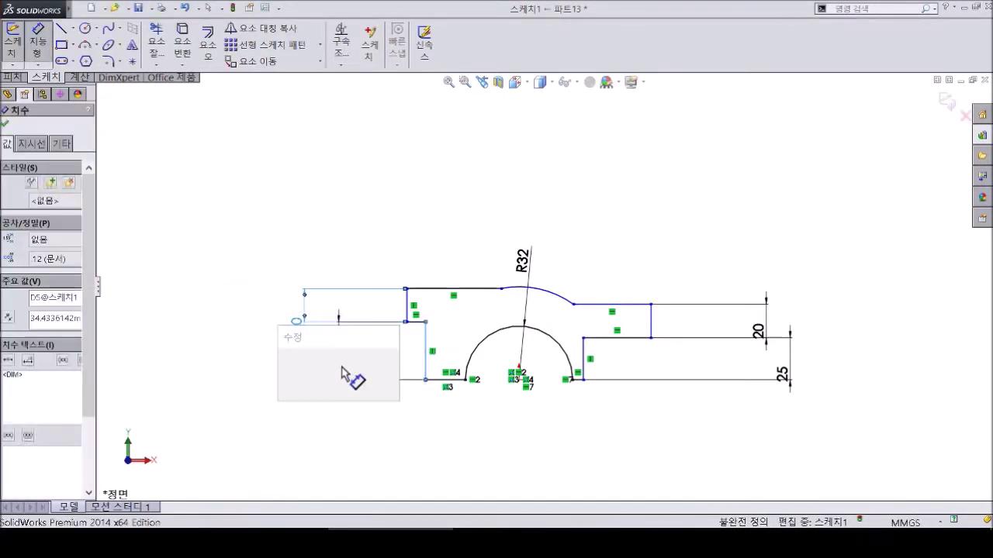
type("25")
key("Return")
scroll(454, 310, "down", 1)
scroll(403, 349, "down", 2)
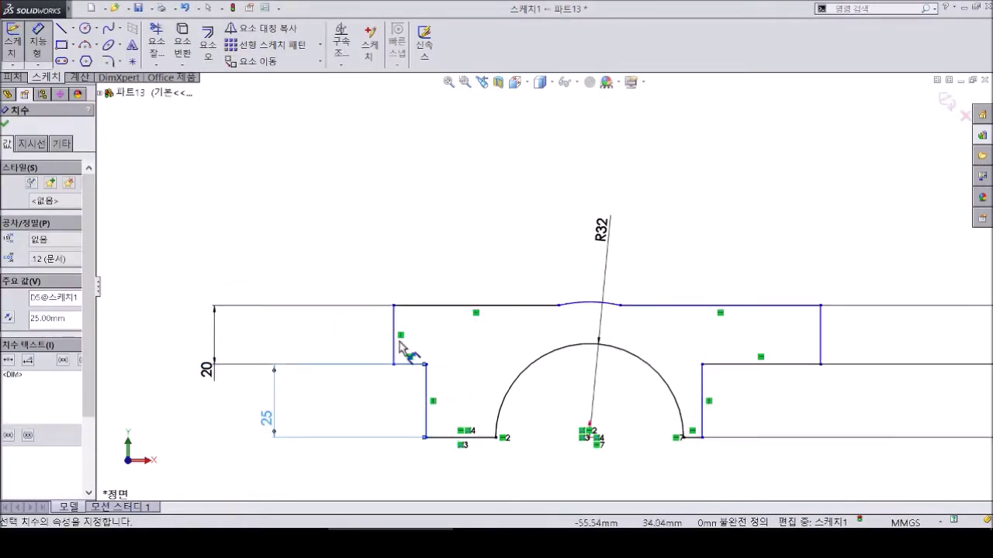
left_click(399, 348)
- Dimension the overall width between the outer vertical lines to 145
left_click(820, 335)
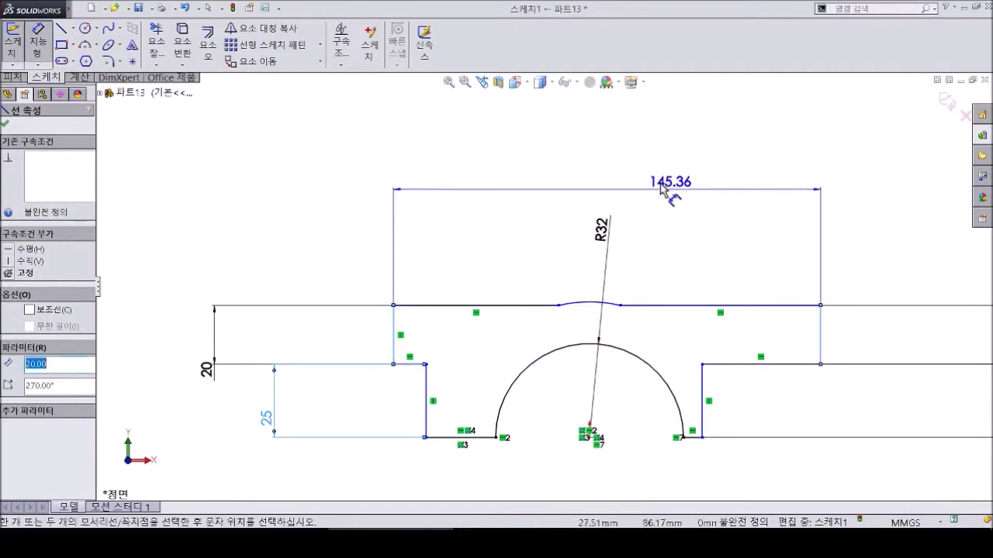
left_click(612, 168)
type("145")
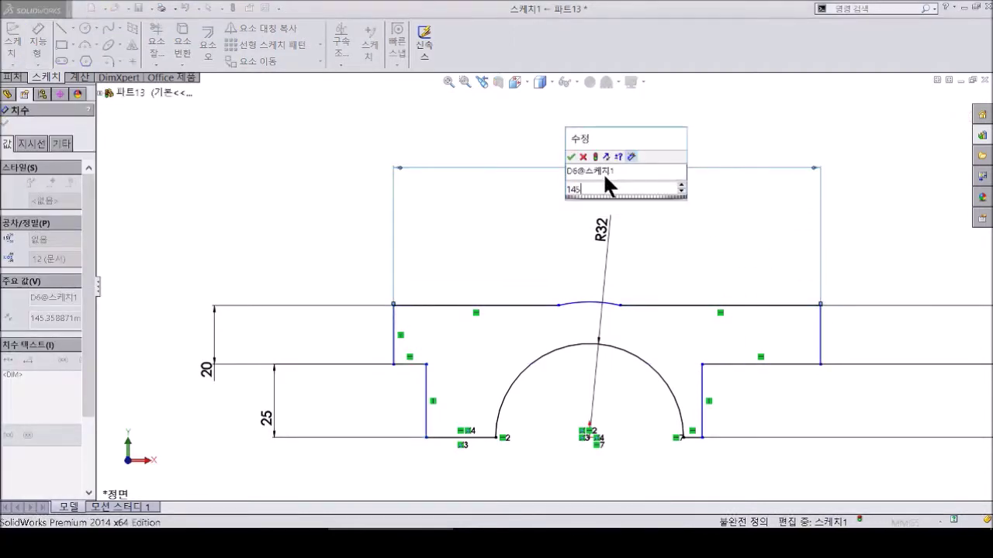
key("Return")
- Dimension the arched top radius to R58
left_click(598, 305)
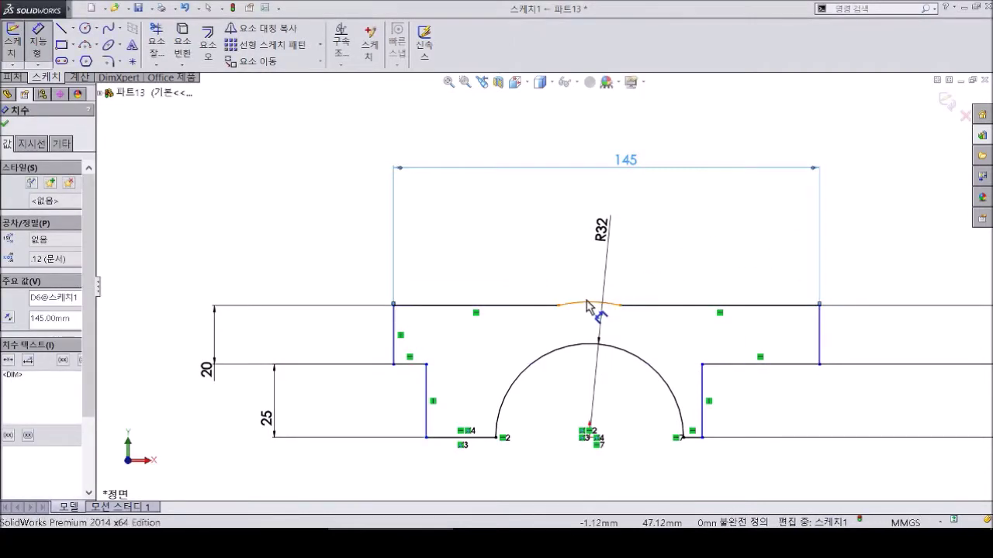
left_click(558, 287)
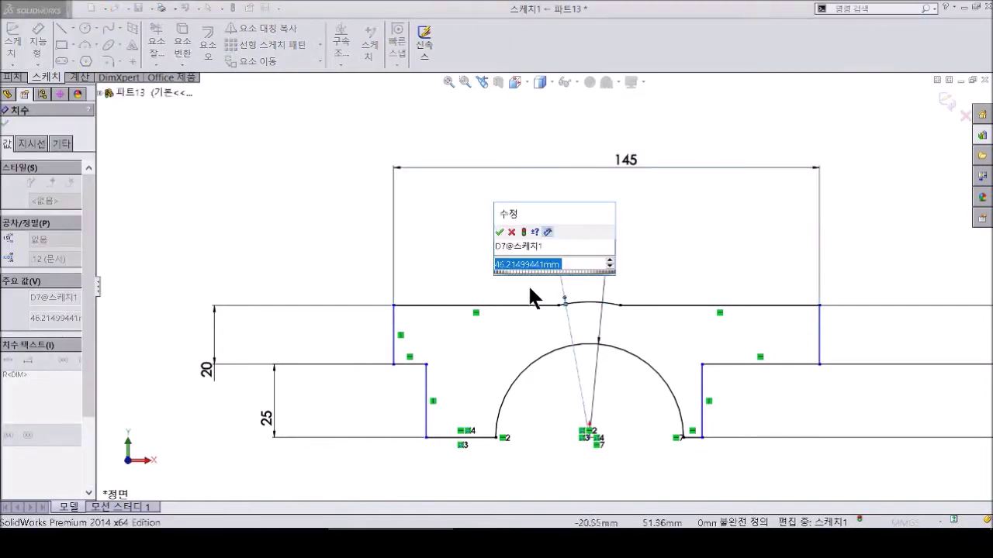
type("58")
key("Return")
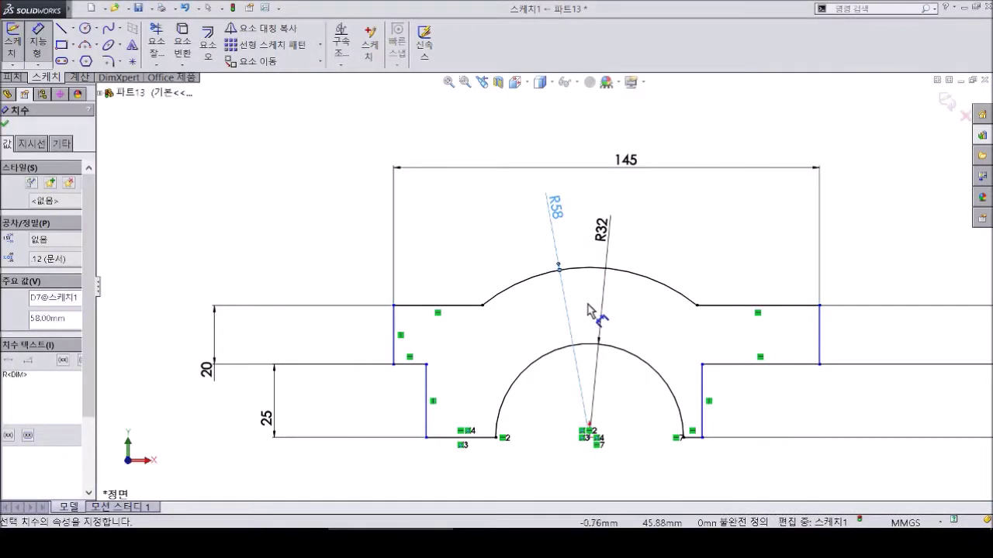
key("Escape")
- Make the two top flat lines equal in length
left_click(729, 305)
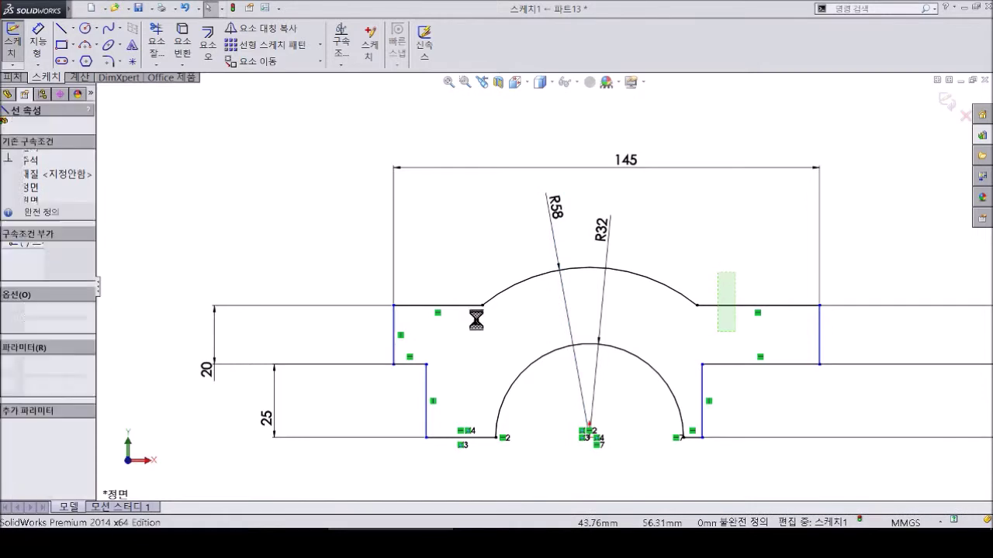
left_click(454, 305, "ctrl")
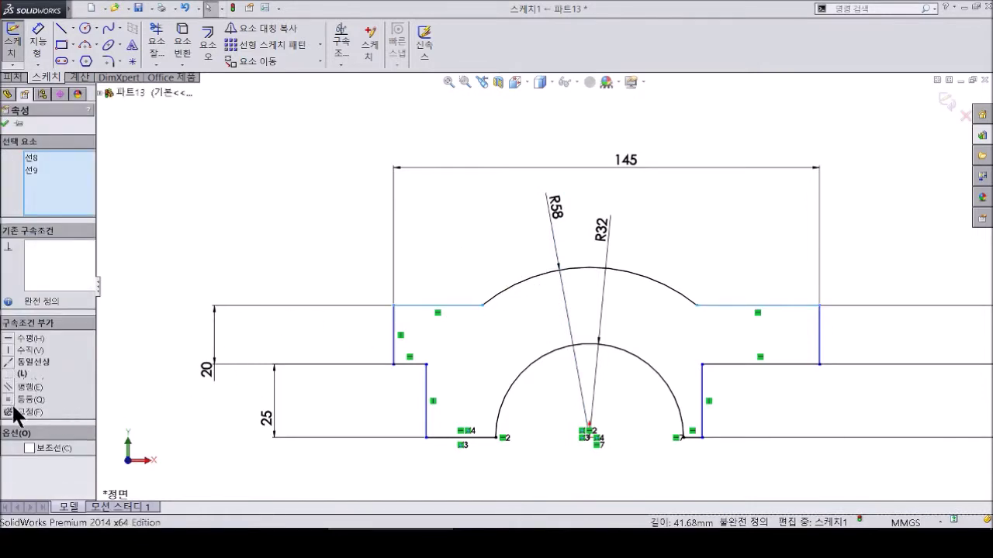
left_click(23, 400)
left_click(472, 458)
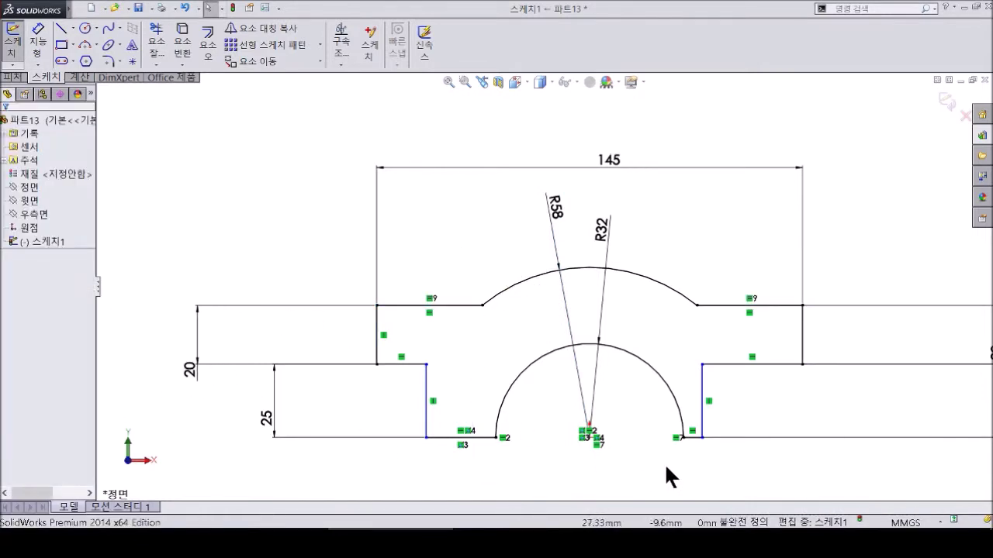
- Make the bottom feet lines equal and dimension the left foot to 4 mm
left_click(478, 428)
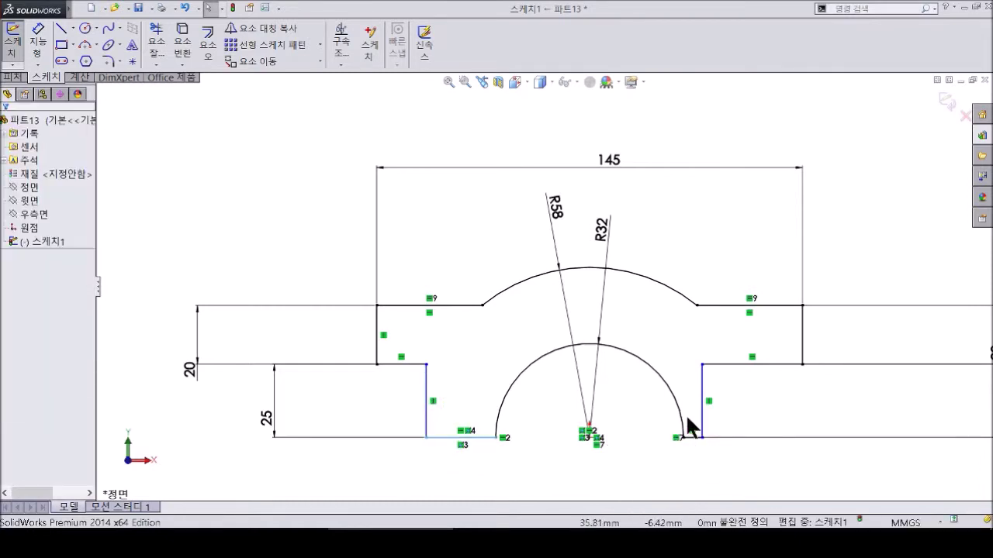
left_click(692, 435, "ctrl")
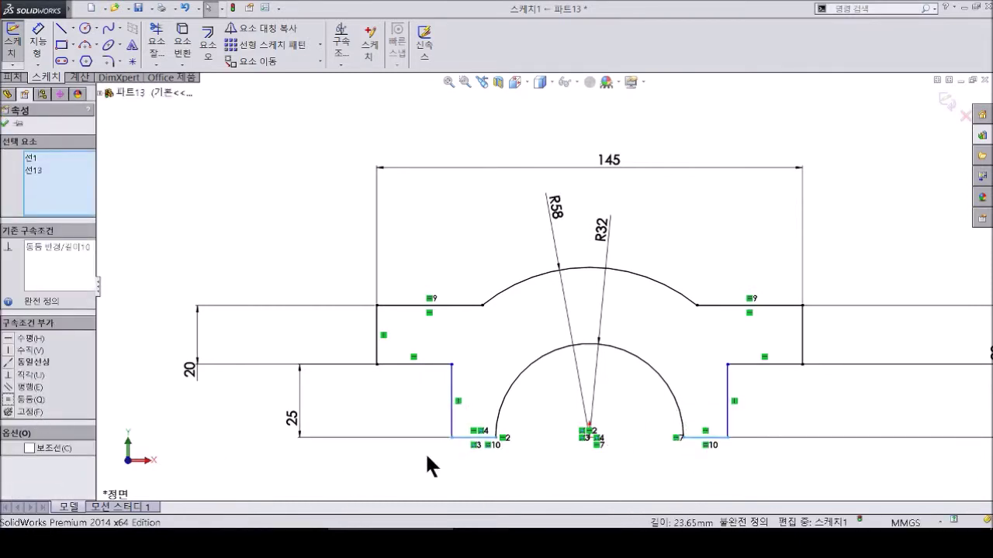
left_click(489, 469)
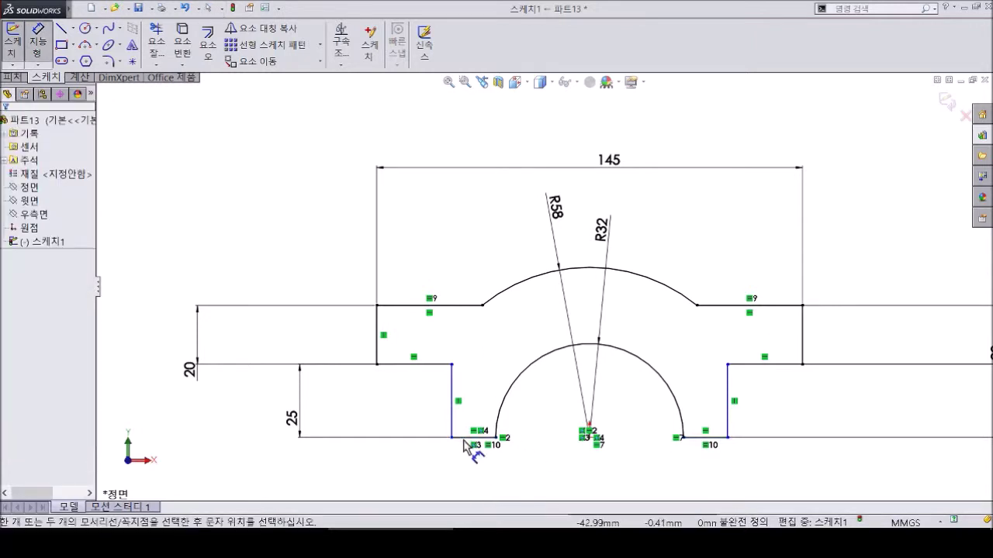
left_click(465, 488)
type("4")
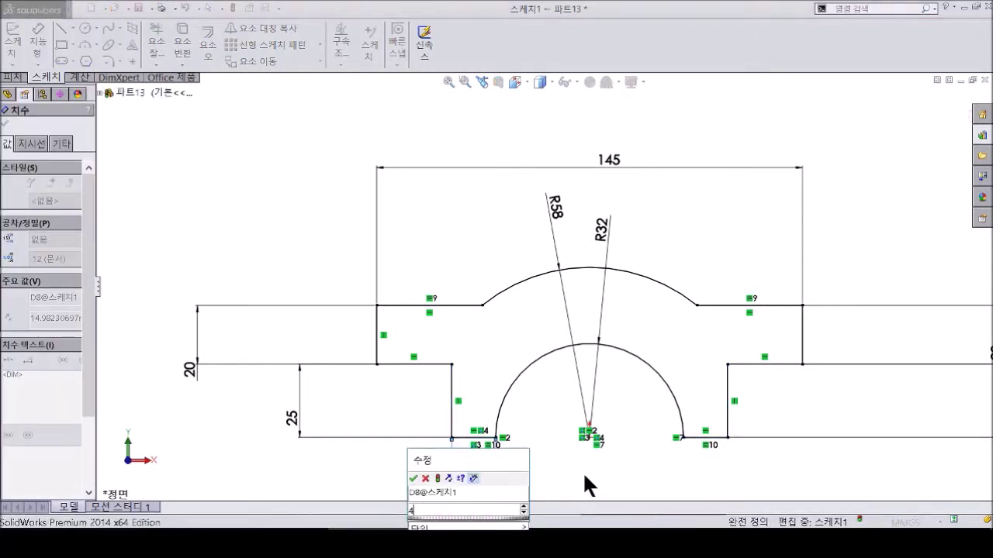
key("Return")
- Extrude the profile 64 mm into a solid and view the right top face head-on
key("Escape")
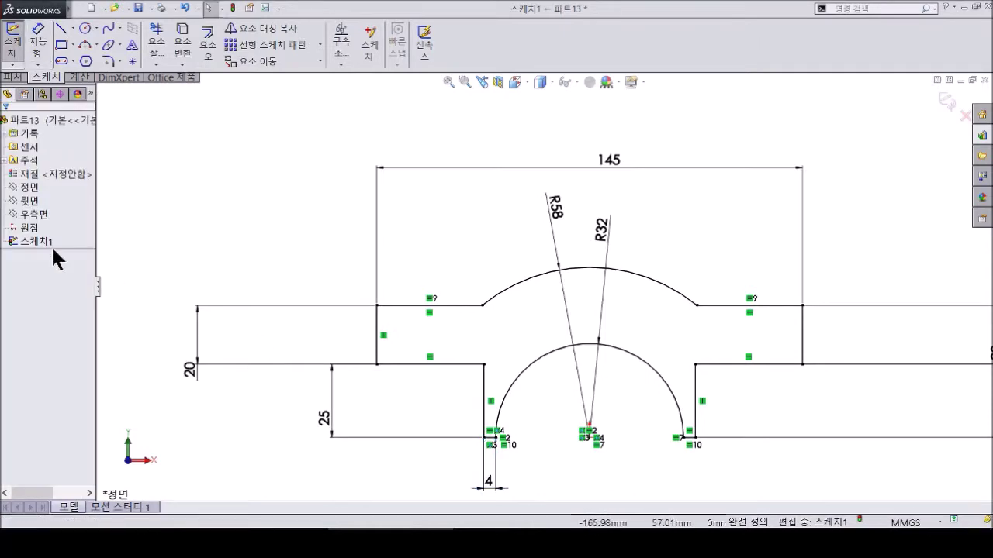
left_click(12, 77)
left_click(15, 43)
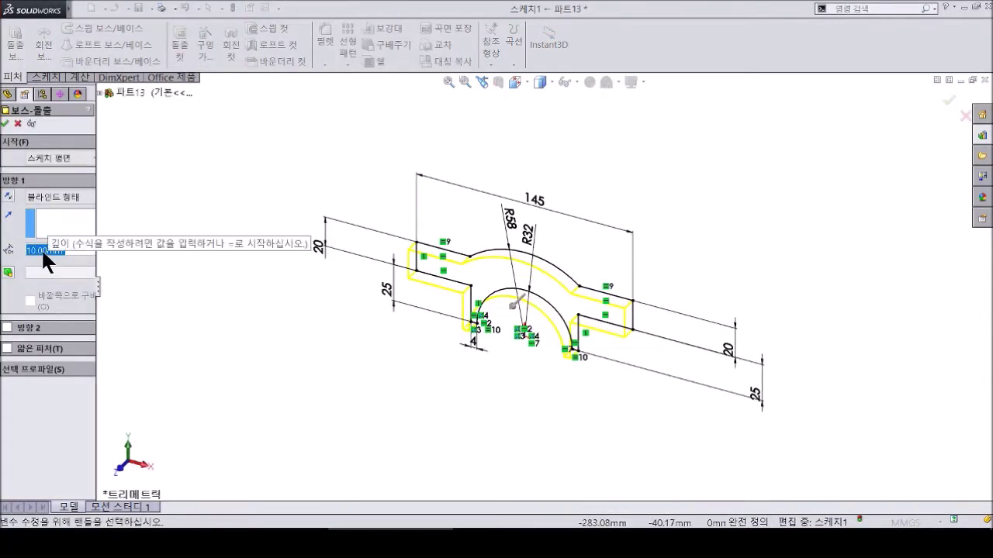
type("64")
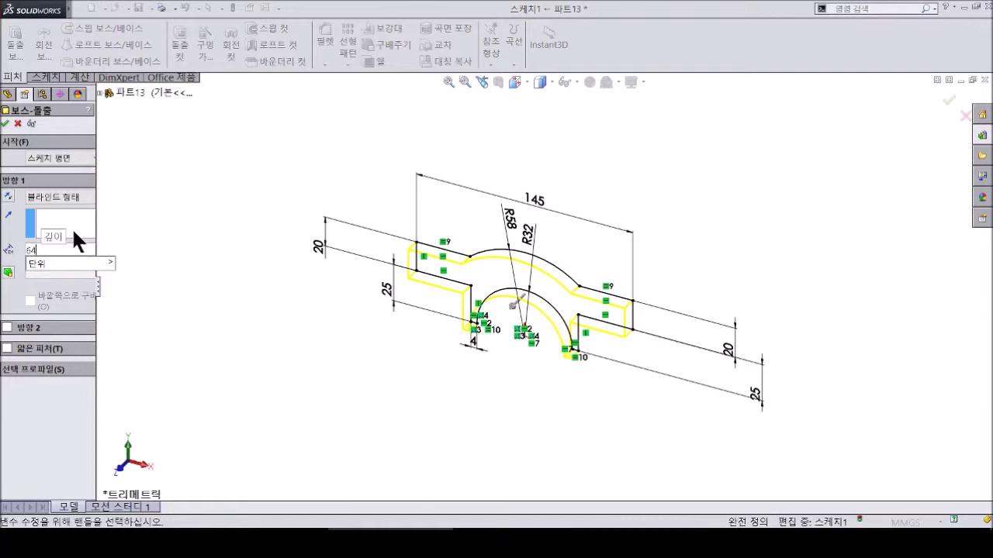
key("Return")
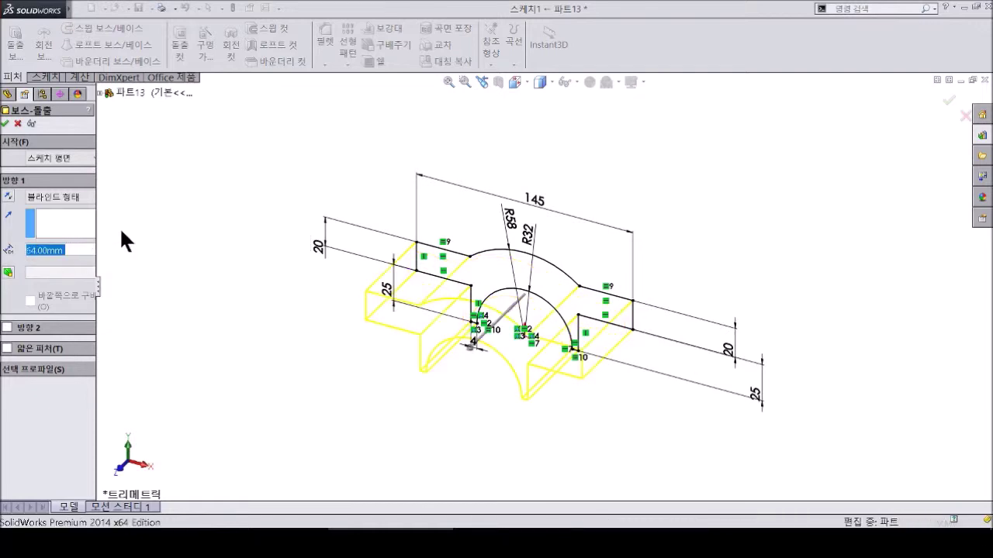
key("Return")
left_click(559, 314)
key("ctrl+8")
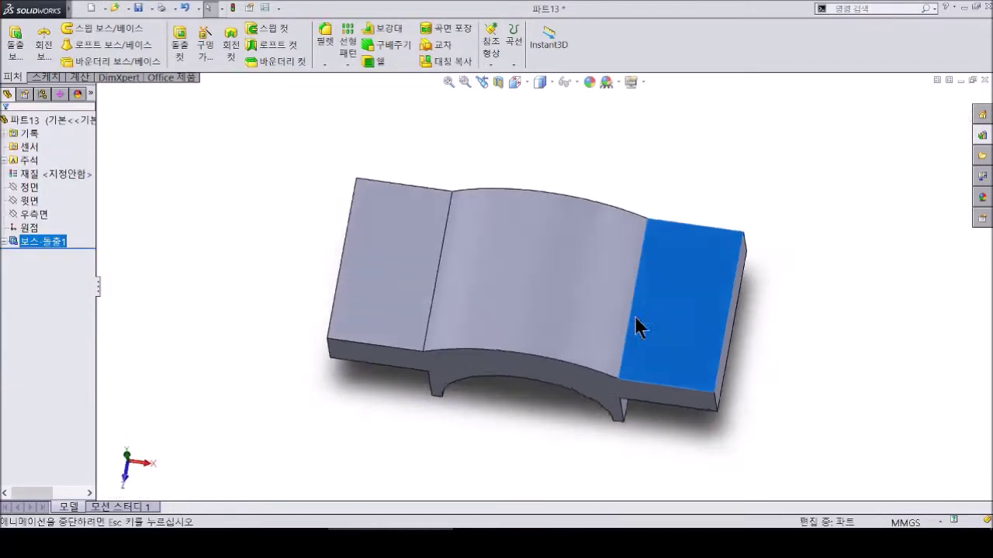
- Sketch an arc on the block's right end spanning the top to the bottom edge
left_click(44, 79)
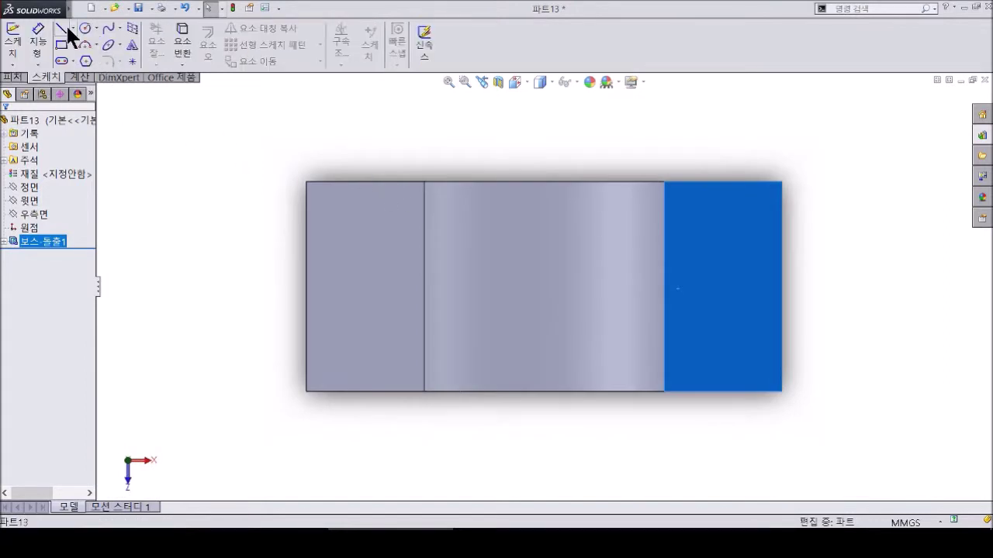
left_click(83, 44)
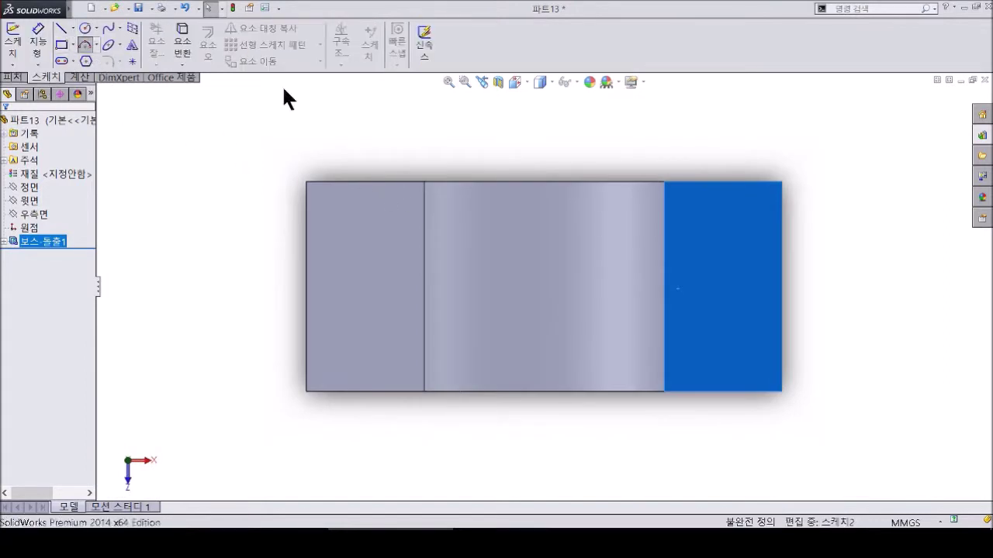
left_click(744, 183)
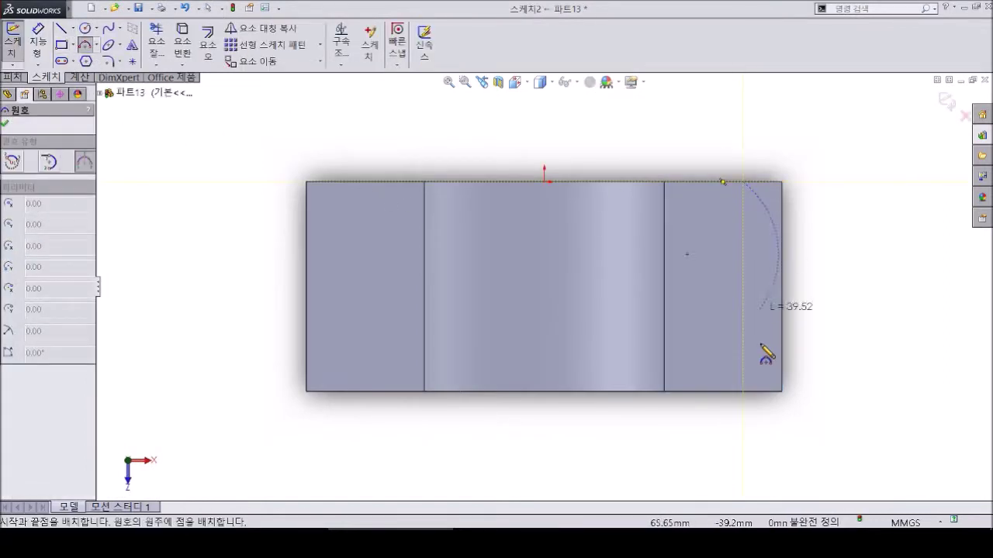
left_click(744, 392)
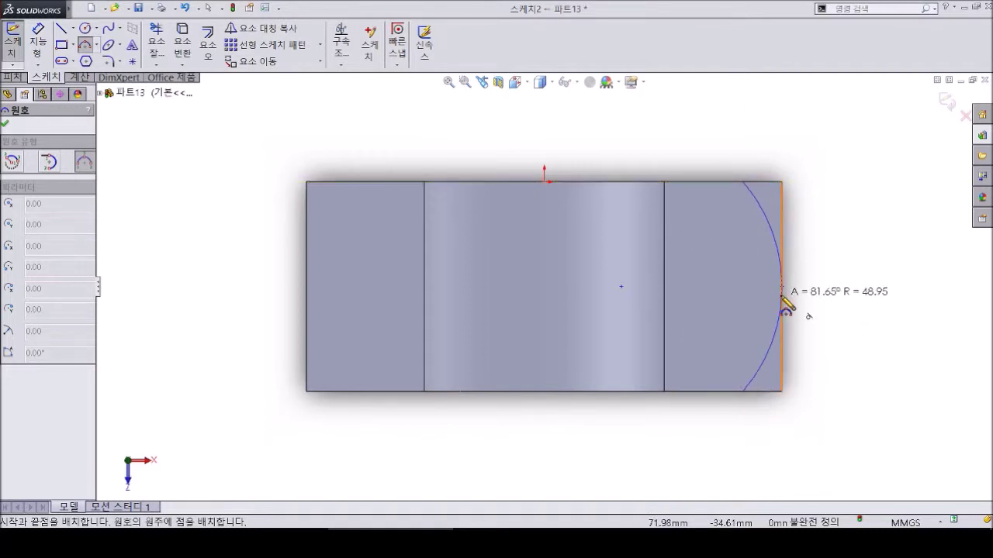
left_click(757, 293)
key("Escape")
- Constrain the arc endpoints and dimension them 4 mm in from the right edge
left_click(752, 303)
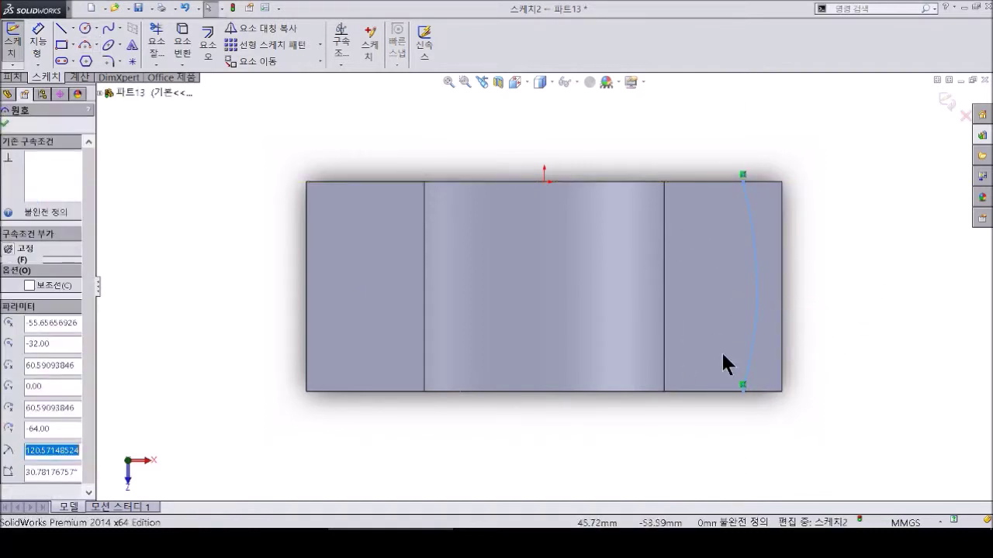
left_click(781, 332, "ctrl")
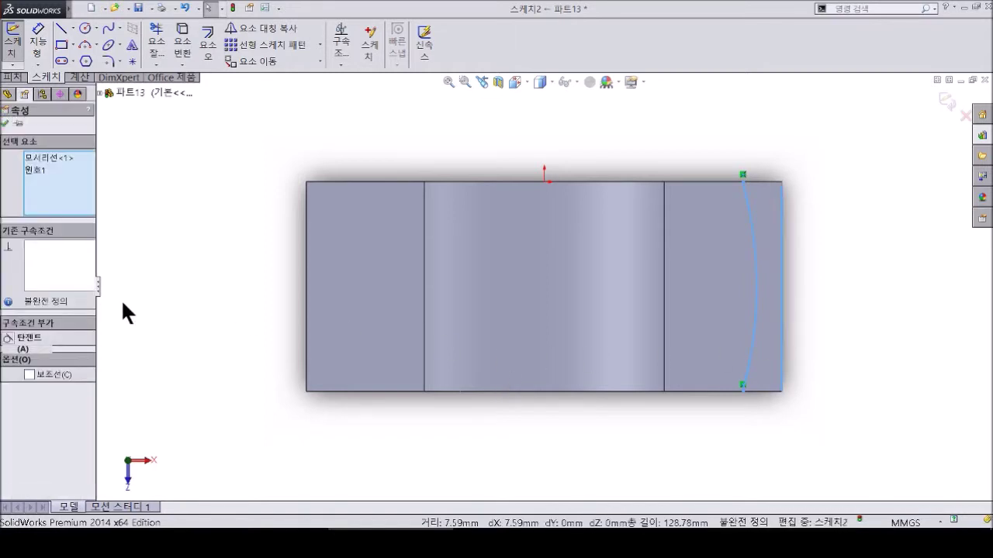
key("Escape")
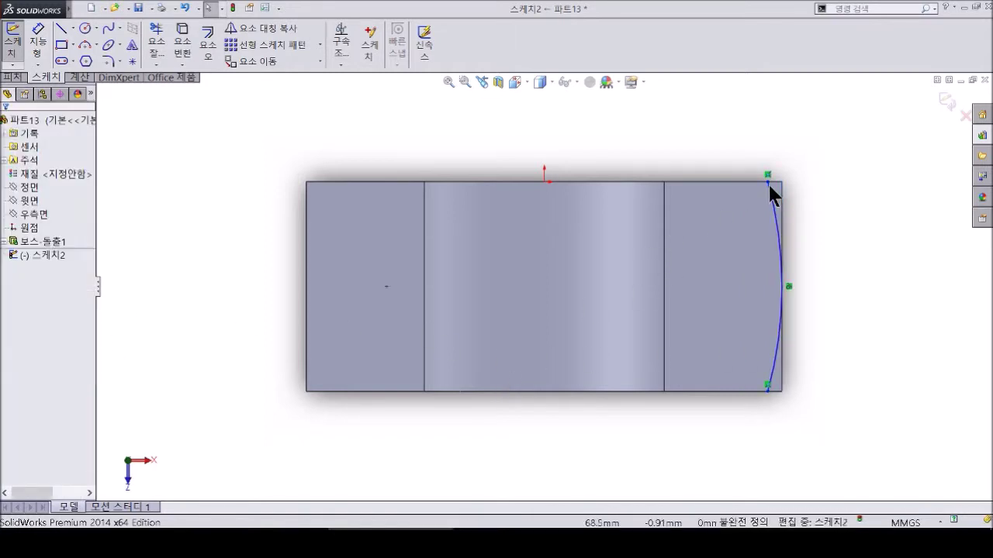
left_click(768, 182)
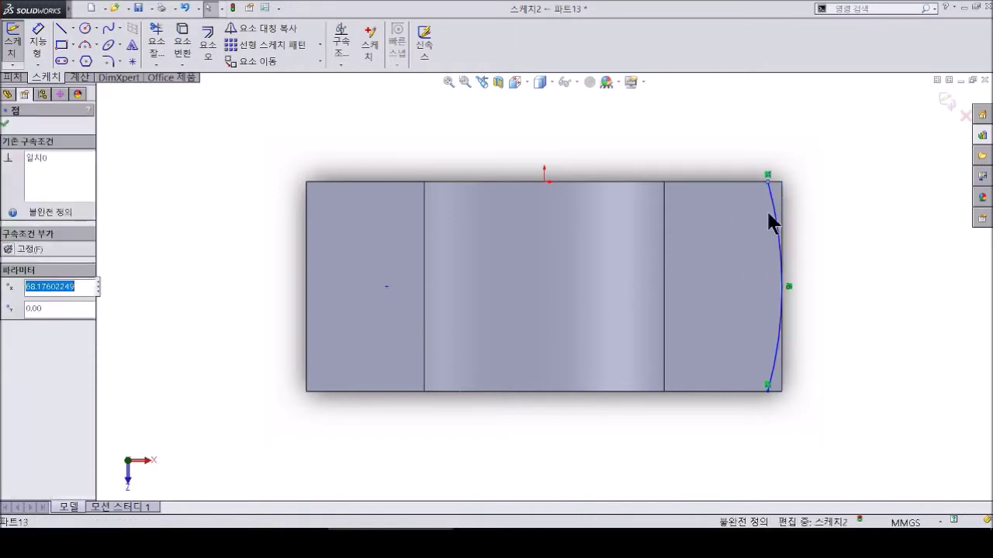
left_click(767, 391, "ctrl")
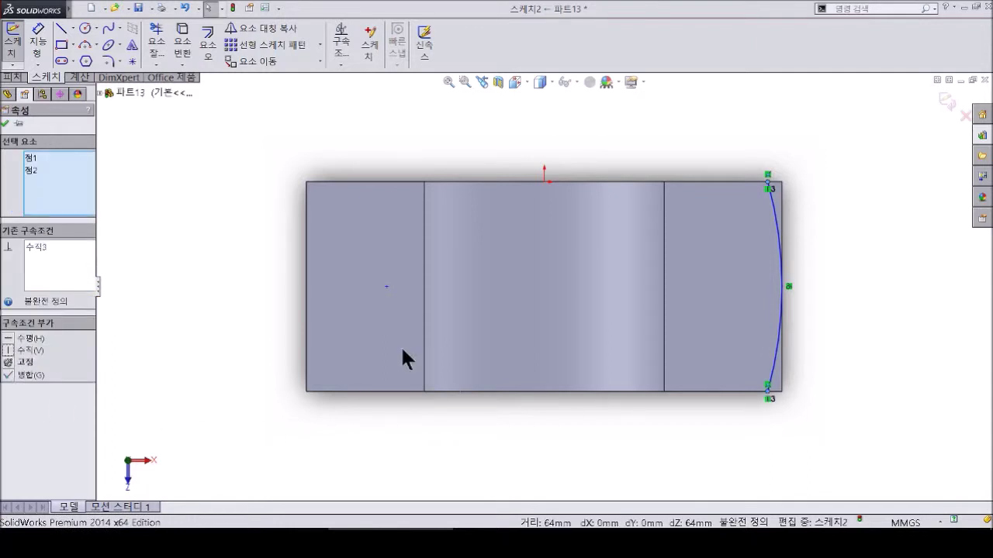
right_click_drag(866, 326, 783, 203)
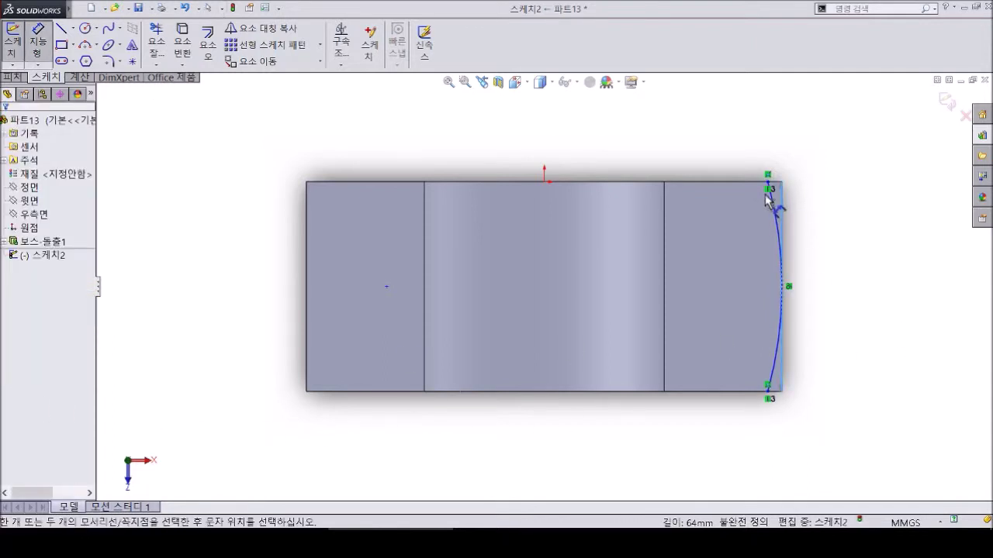
left_click(767, 192)
left_click(820, 137)
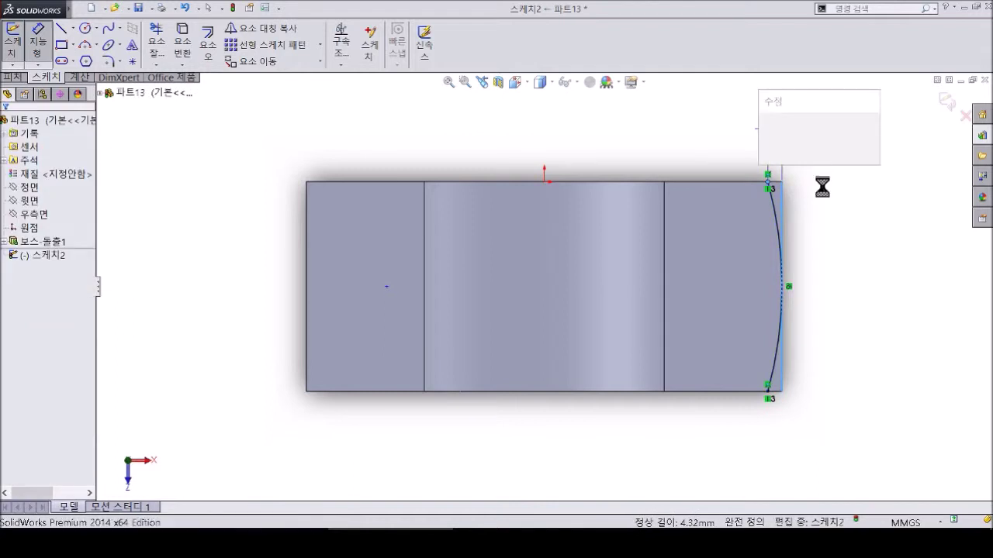
type("4")
key("Return")
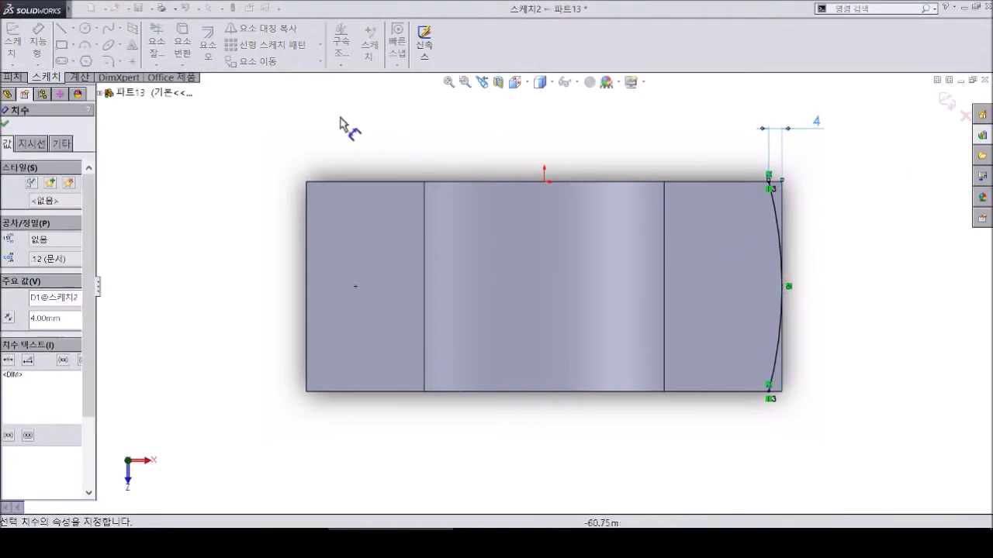
- Cut the arc sketch Through All with an Extruded Cut
left_click(19, 78)
left_click(180, 43)
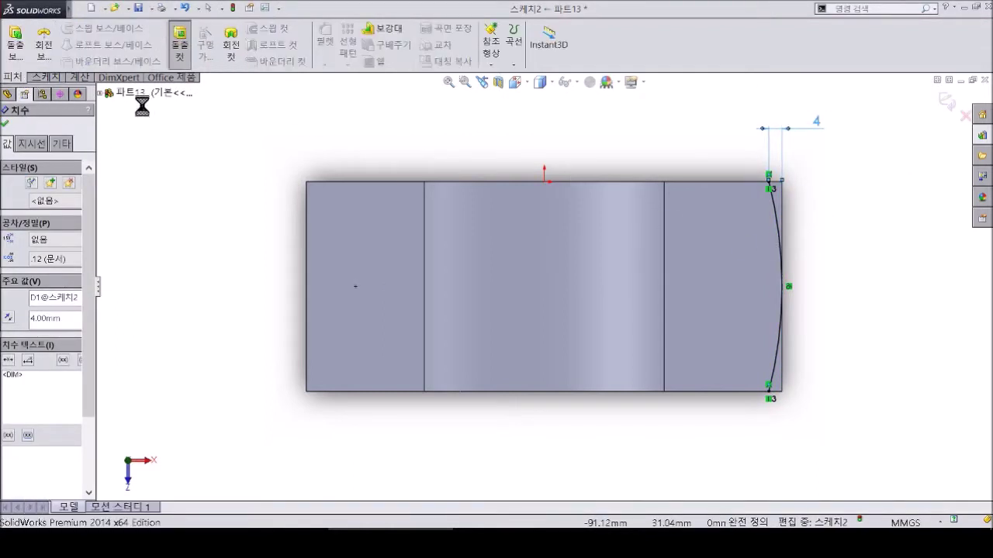
left_click(42, 208)
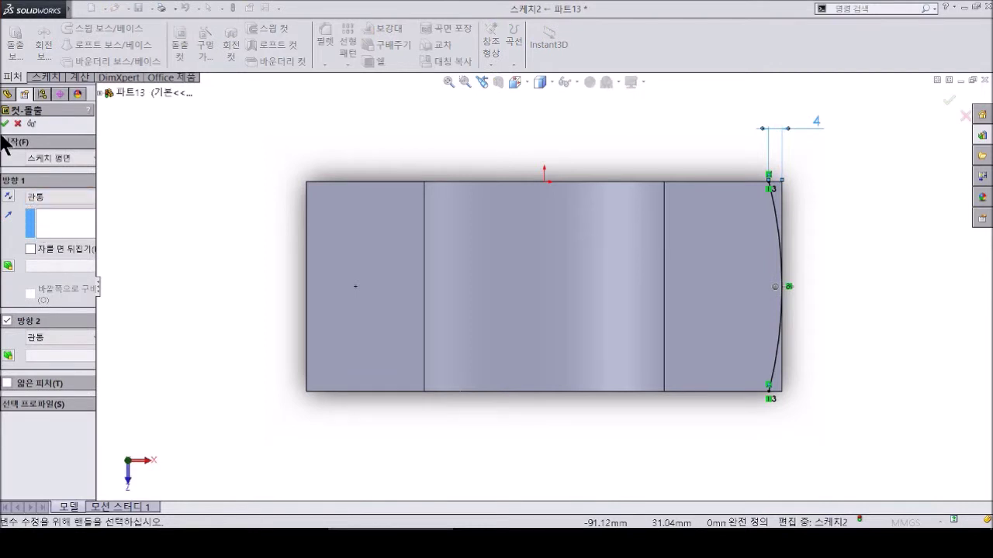
left_click(5, 123)
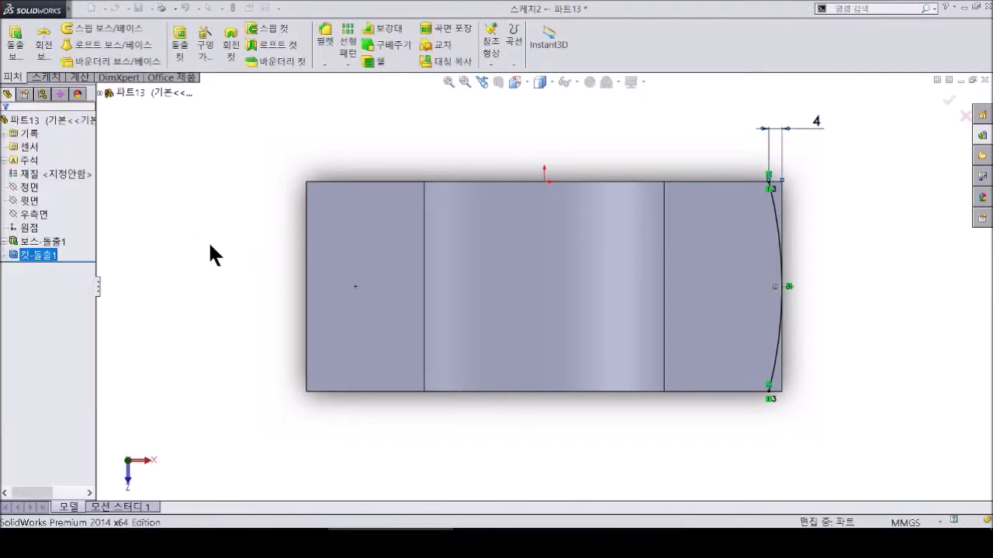
left_click(348, 63)
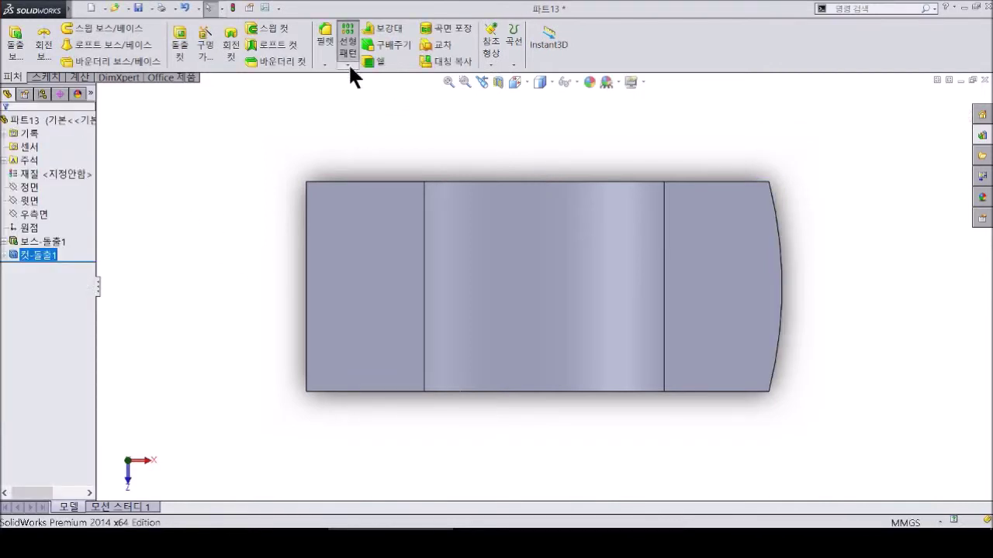
key("Escape")
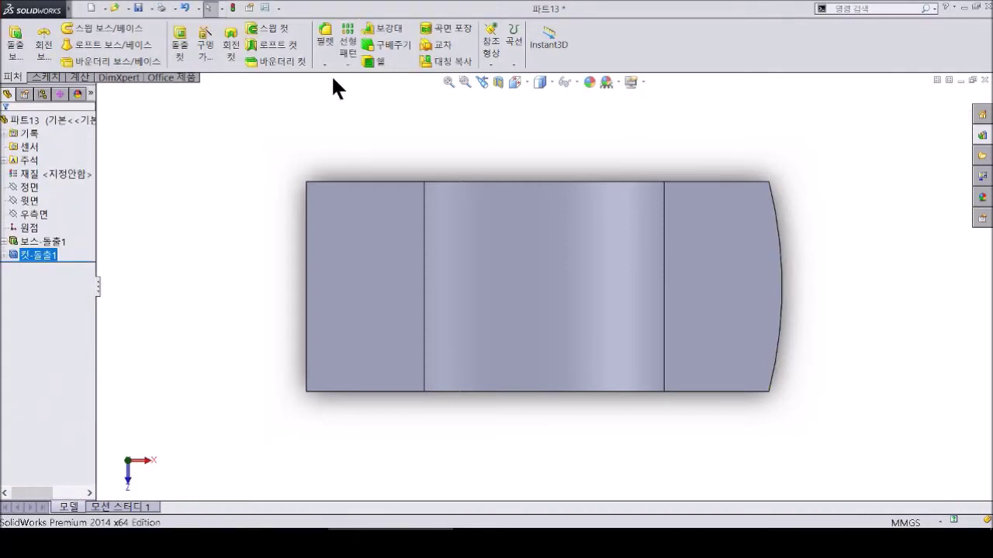
- Mirror Cut-Extrude1 across the Right Plane, replacing a mistaken Top Plane choice
left_click(349, 65)
left_click(362, 101)
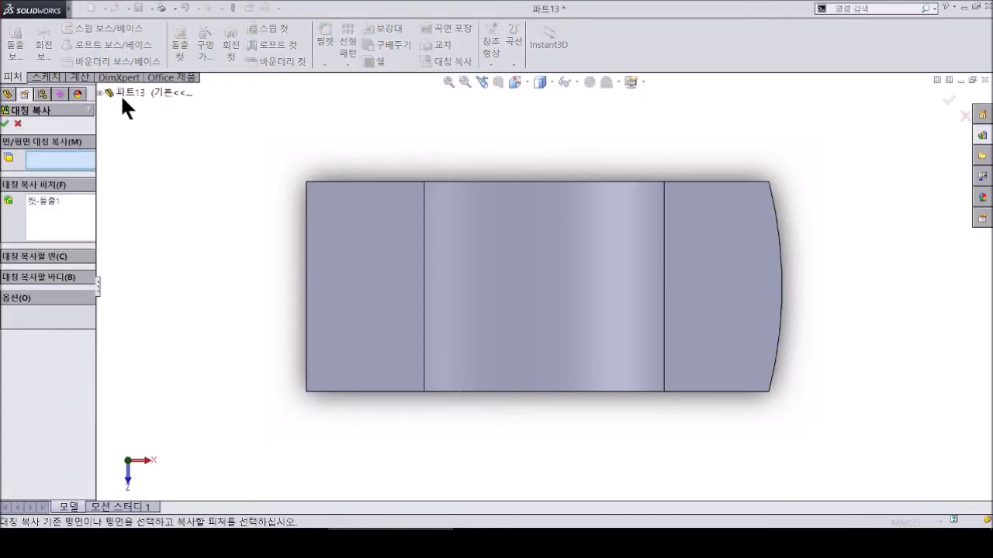
left_click(101, 86)
left_click(124, 174)
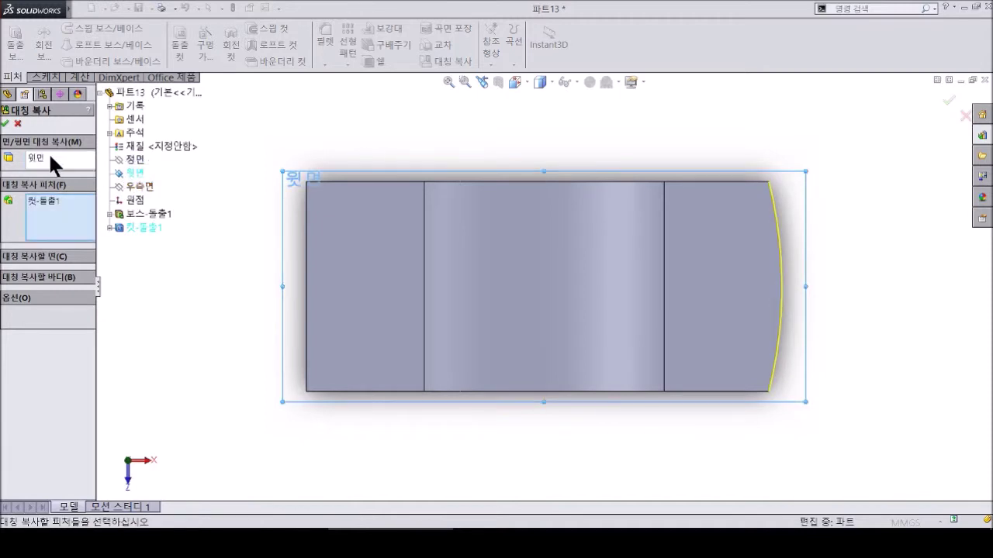
right_click(48, 153)
left_click(86, 177)
left_click(140, 186)
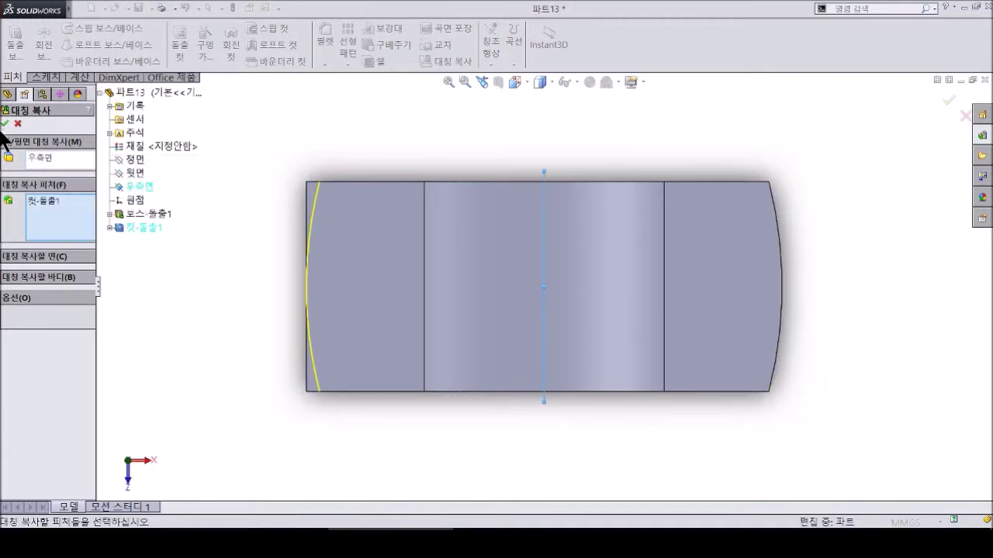
left_click(4, 123)
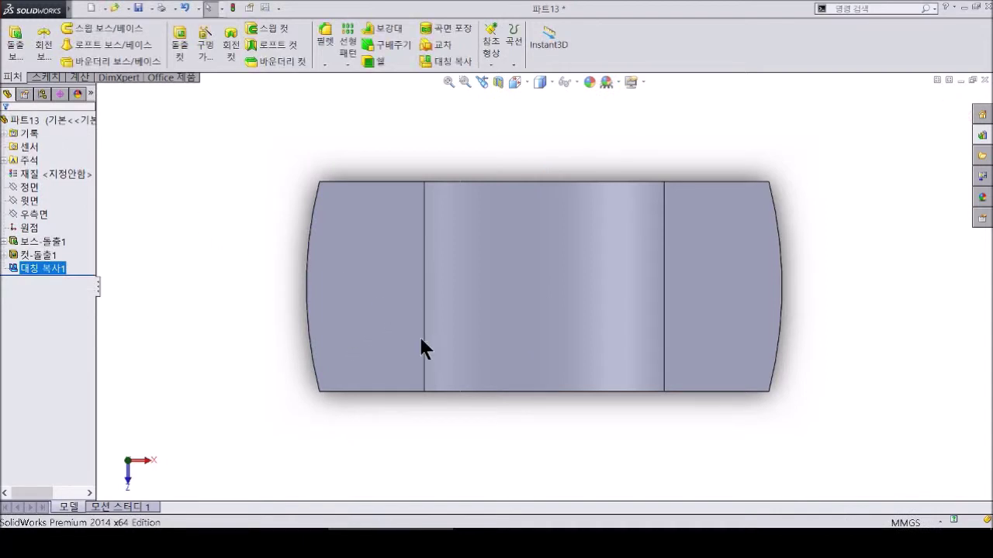
- Start a sketch on the left step's top face and draw a circle on each end pad
left_click(357, 322)
left_click(50, 75)
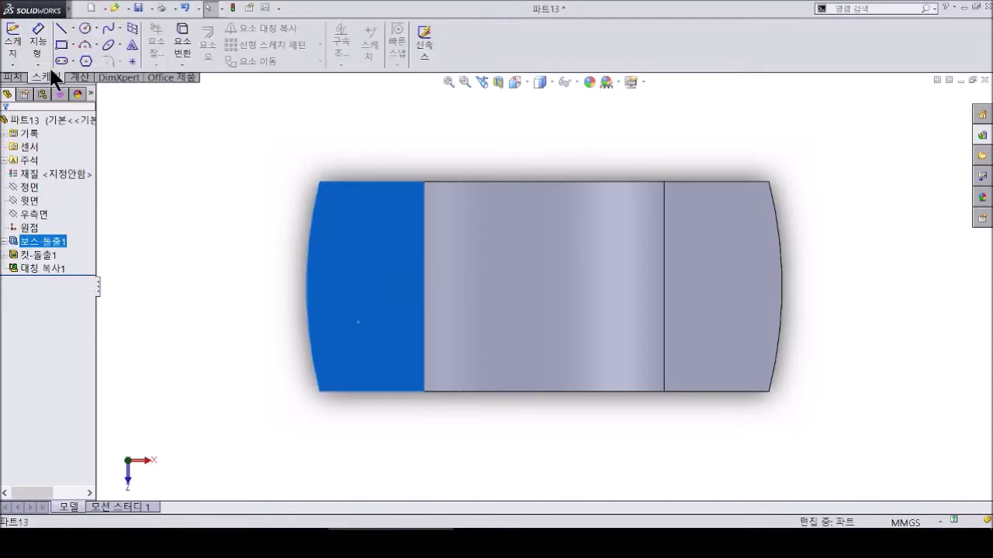
left_click(85, 27)
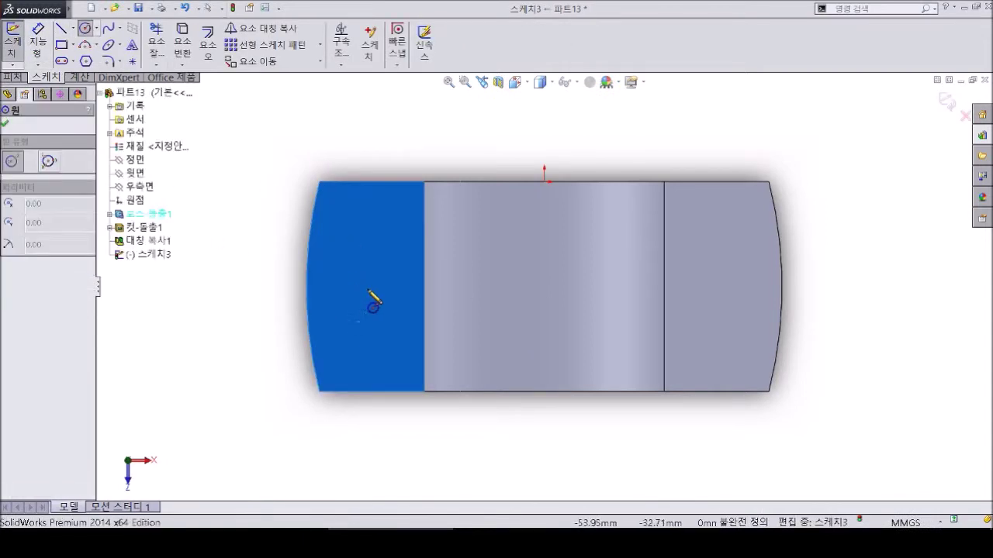
left_click(367, 289)
left_click(390, 324)
left_click(721, 286)
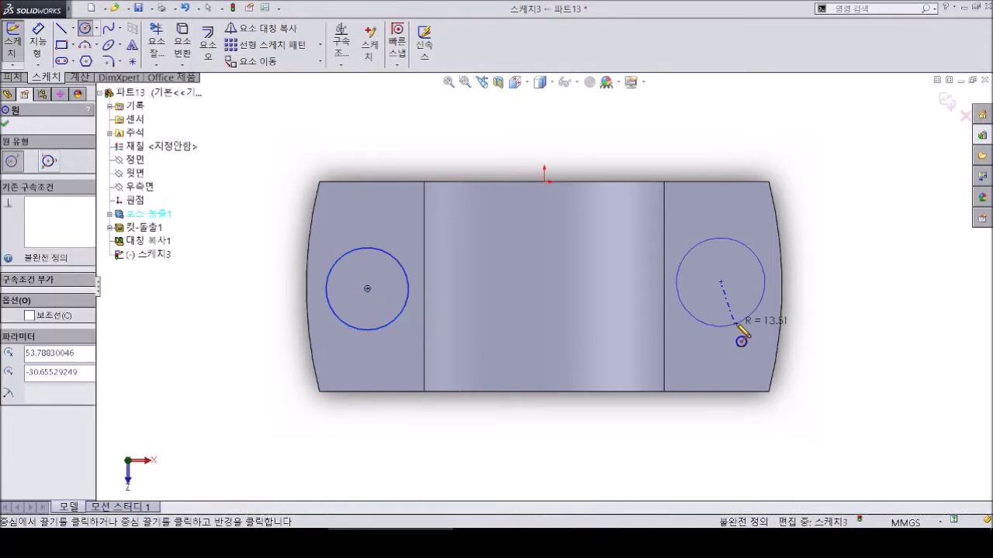
left_click(744, 324)
key("Escape")
- Make the two circle centres horizontal, then level the left centre with the edge midpoint
left_click(721, 283)
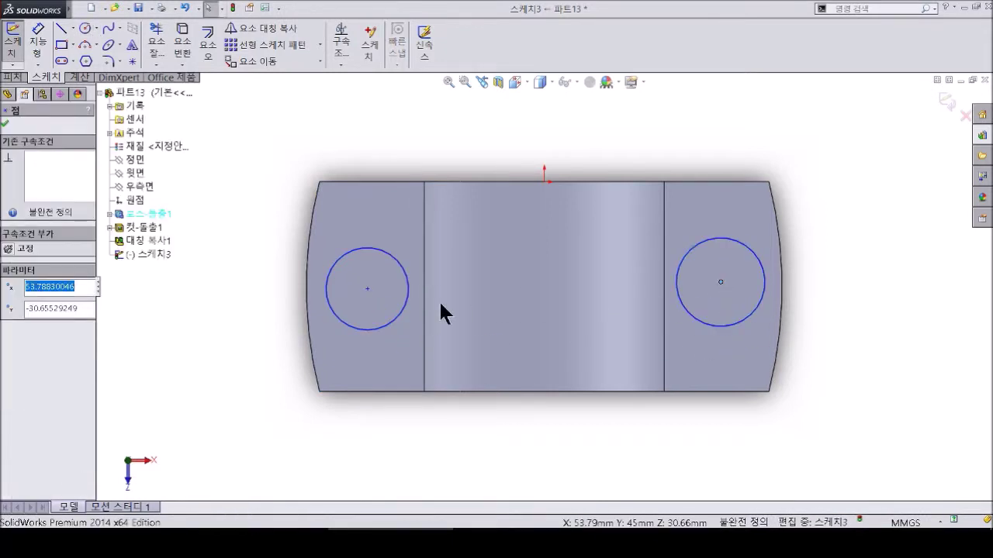
left_click(367, 289, "ctrl")
left_click(29, 349)
key("Escape")
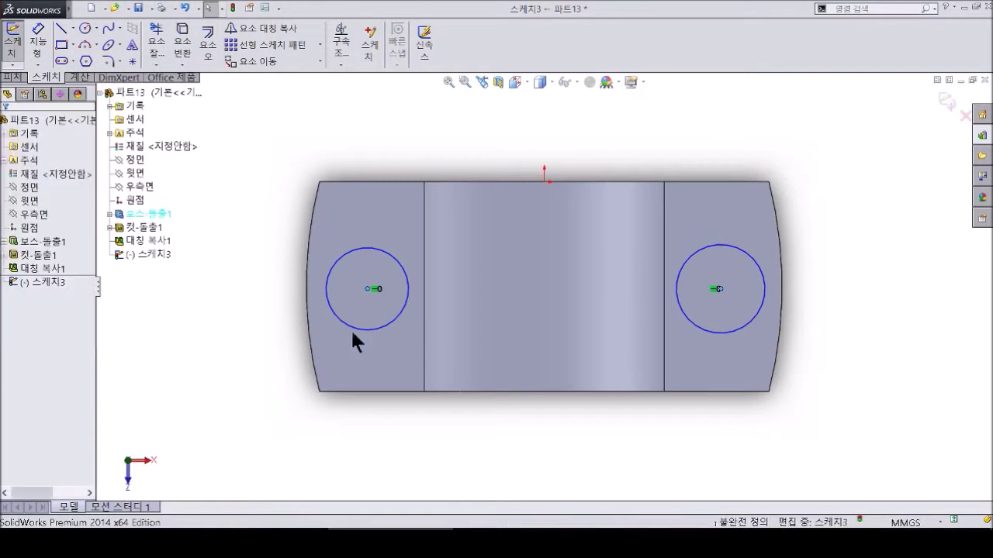
right_click(422, 298)
left_click(387, 308)
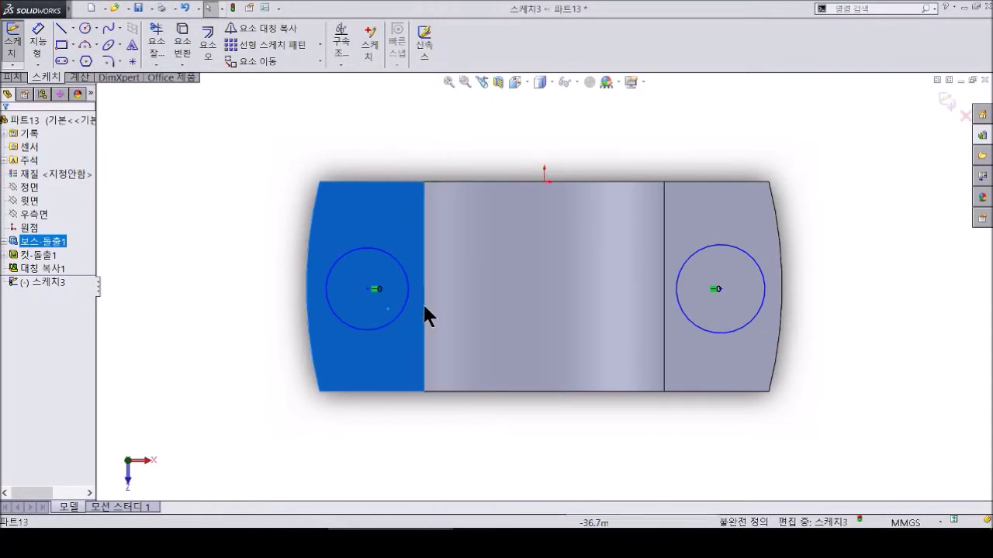
right_click(426, 302)
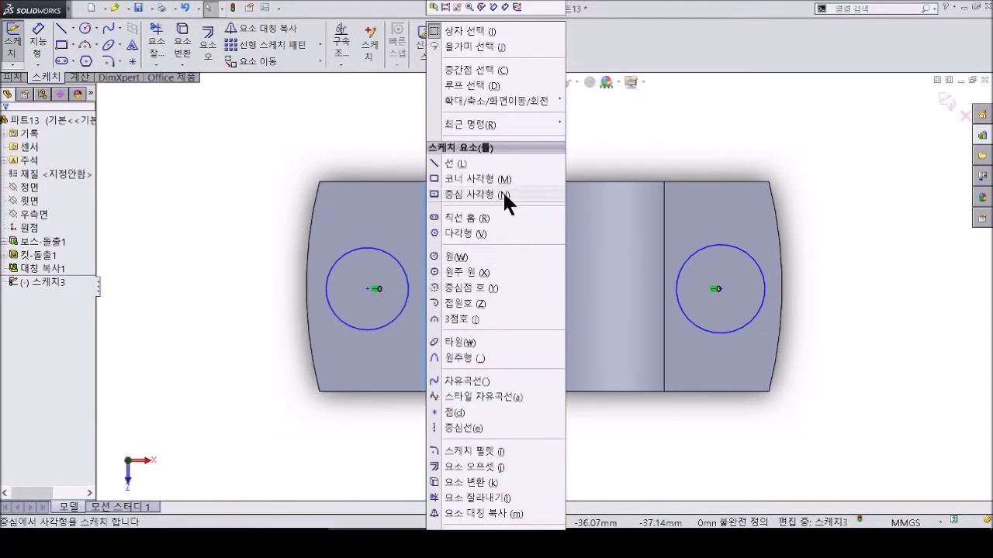
left_click(479, 68)
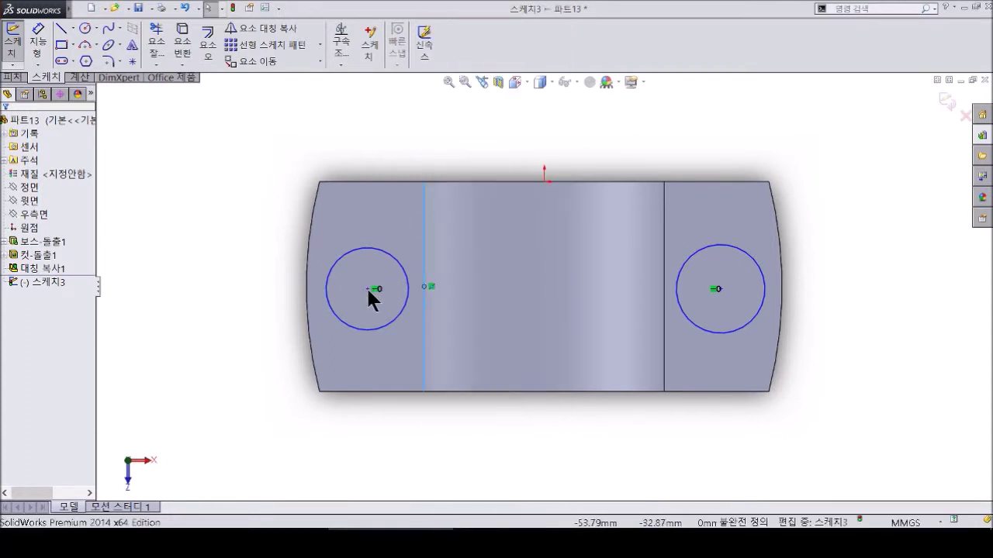
left_click(370, 289, "ctrl")
left_click(32, 339)
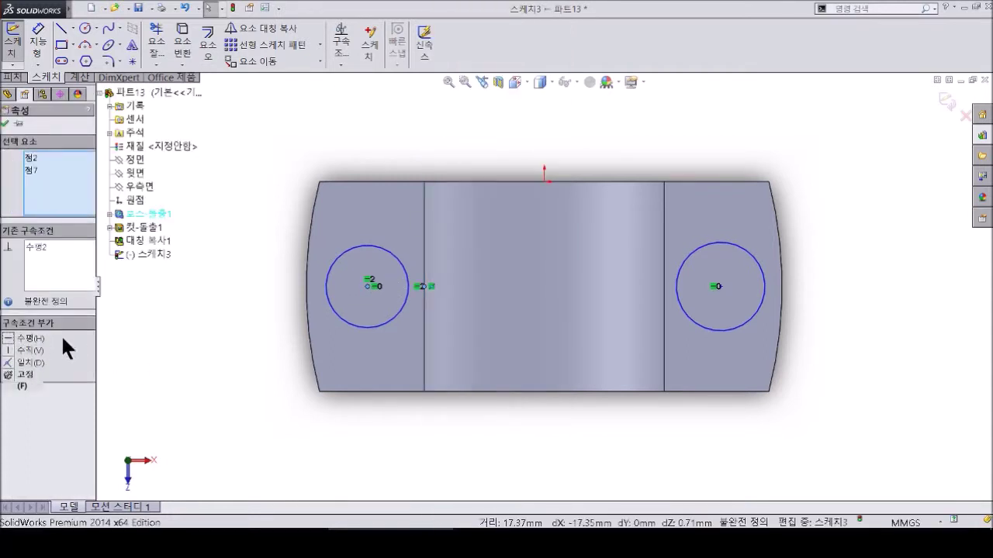
right_click_drag(235, 407, 321, 244)
- Give the left circle a 19 diameter and make both circles equal
left_click(327, 269)
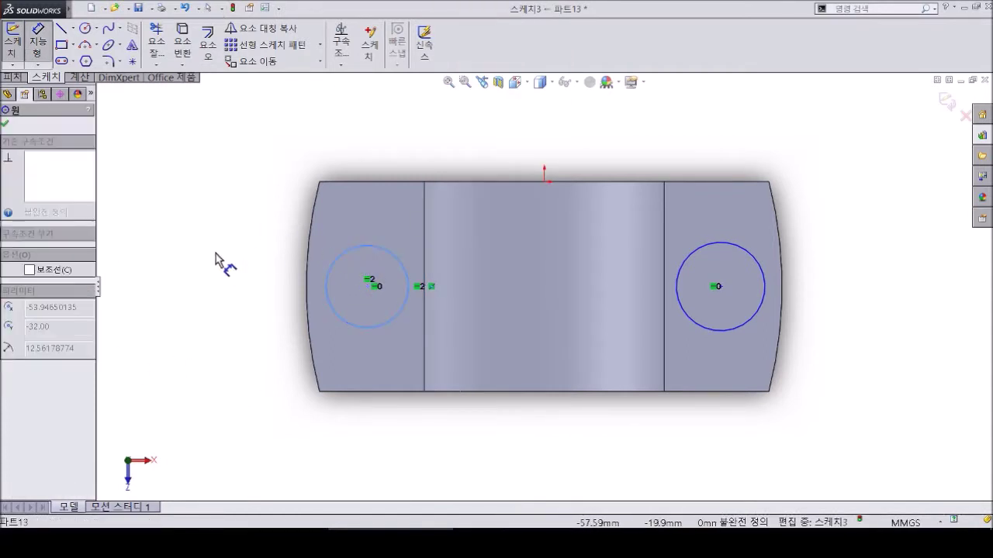
left_click(216, 264)
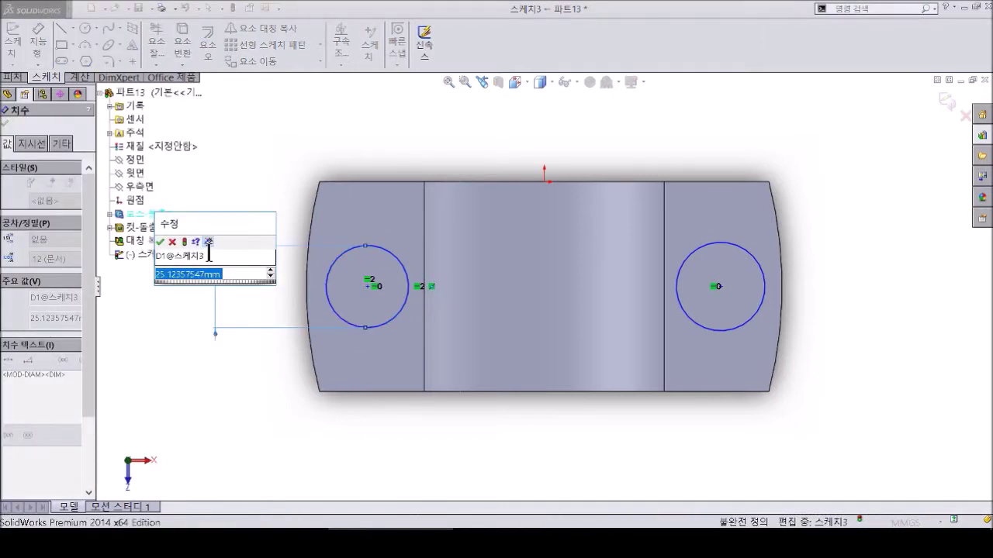
type("19")
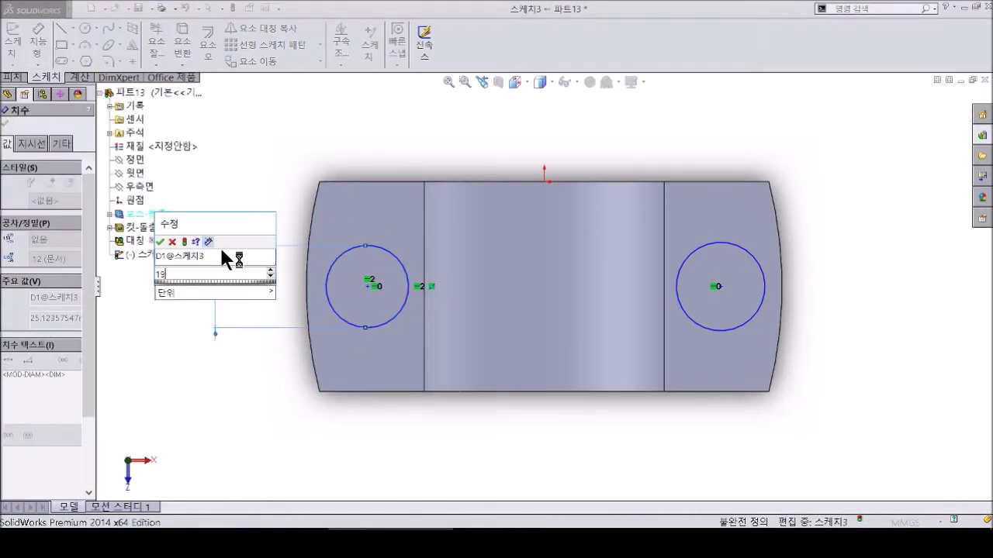
key("Return")
key("Escape")
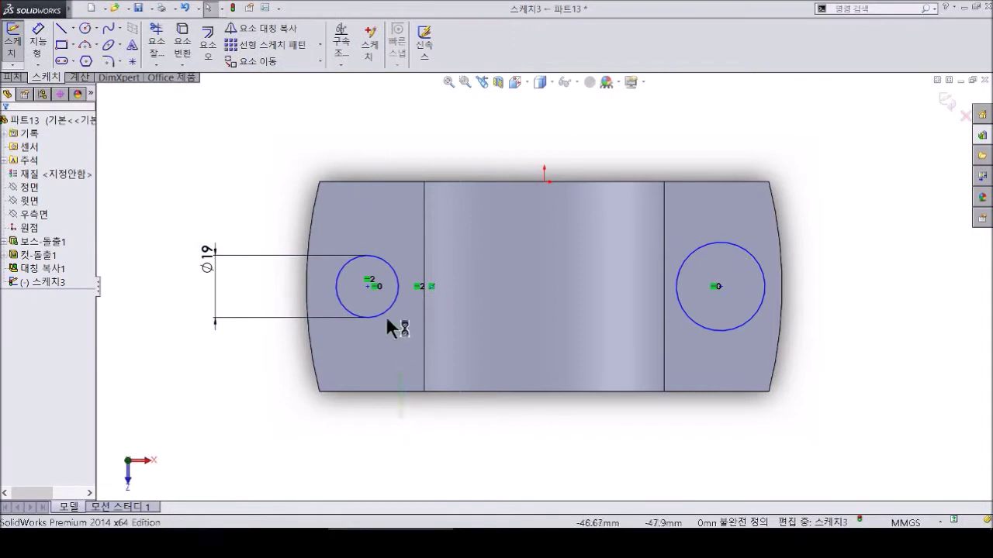
left_click(387, 316)
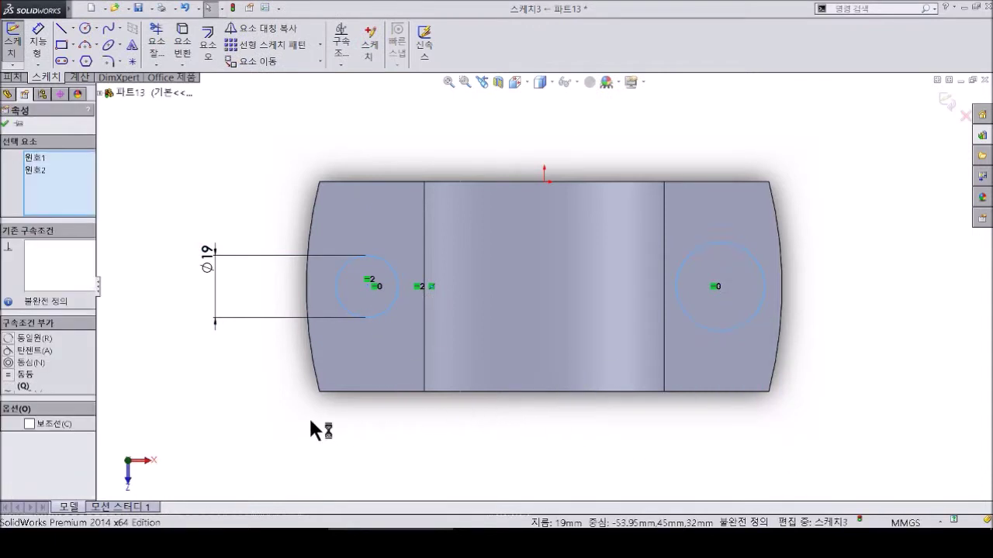
left_click(11, 375)
left_click(479, 455)
- Dimension the left hole from the part centre and space the holes 105 apart, then start an extruded cut
right_click_drag(515, 448, 554, 182)
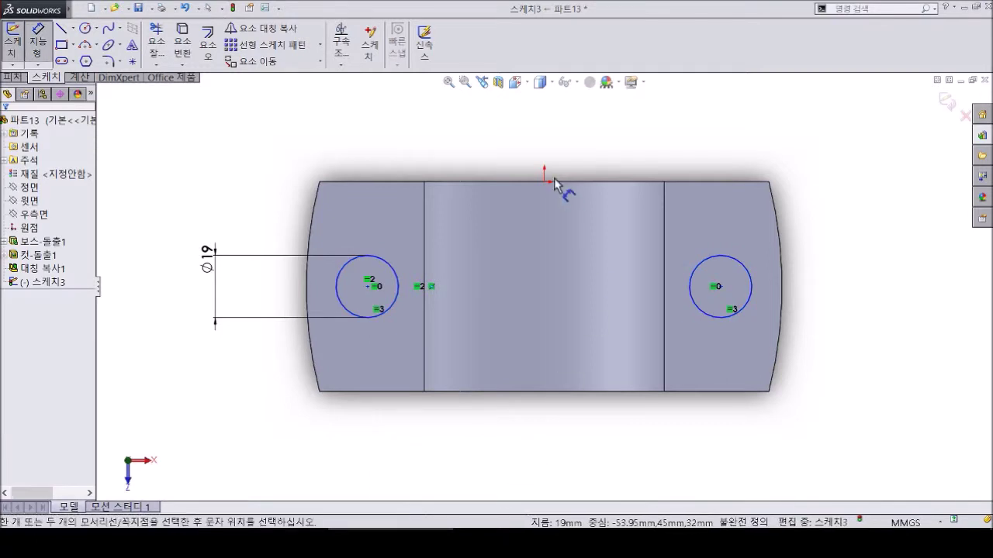
left_click(374, 287)
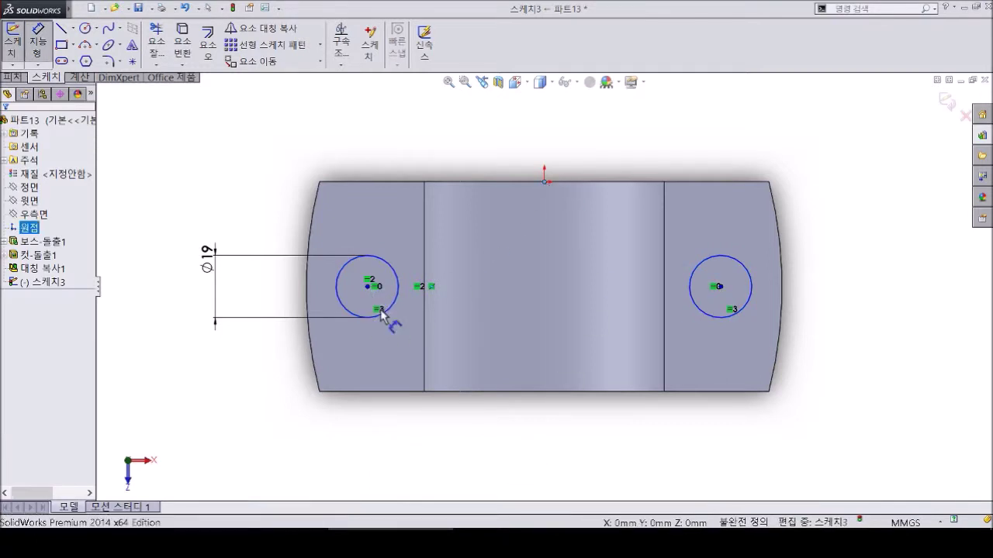
left_click(480, 453)
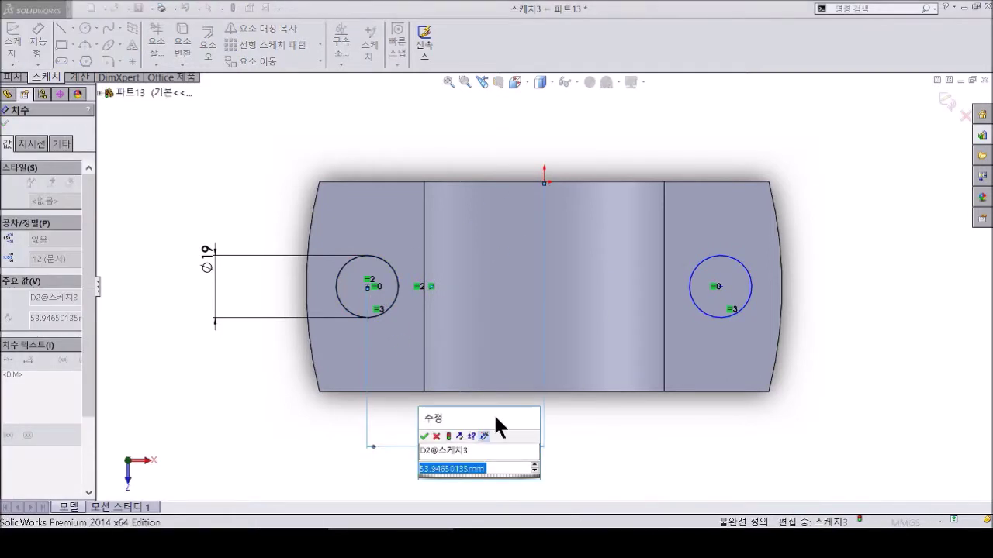
type("40")
key("Return")
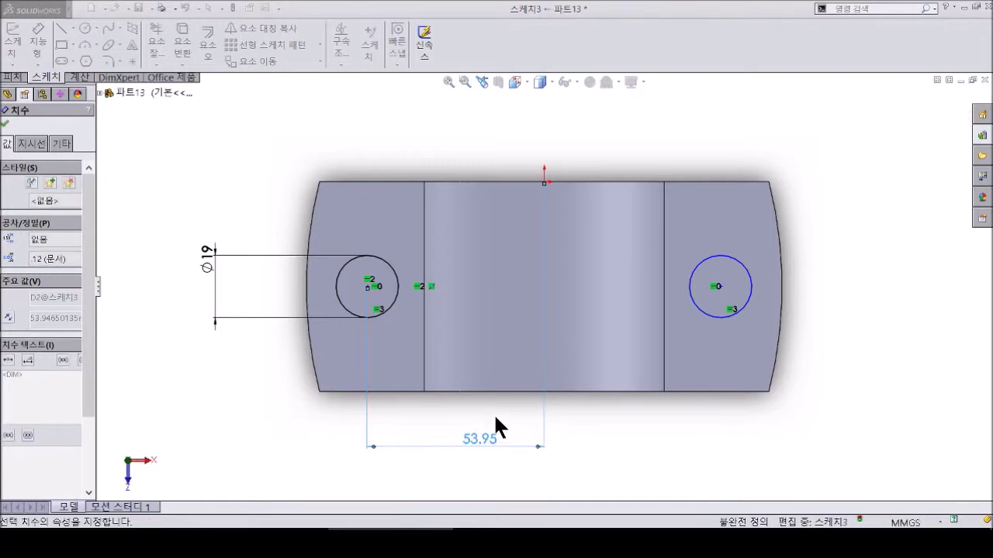
left_click(401, 303)
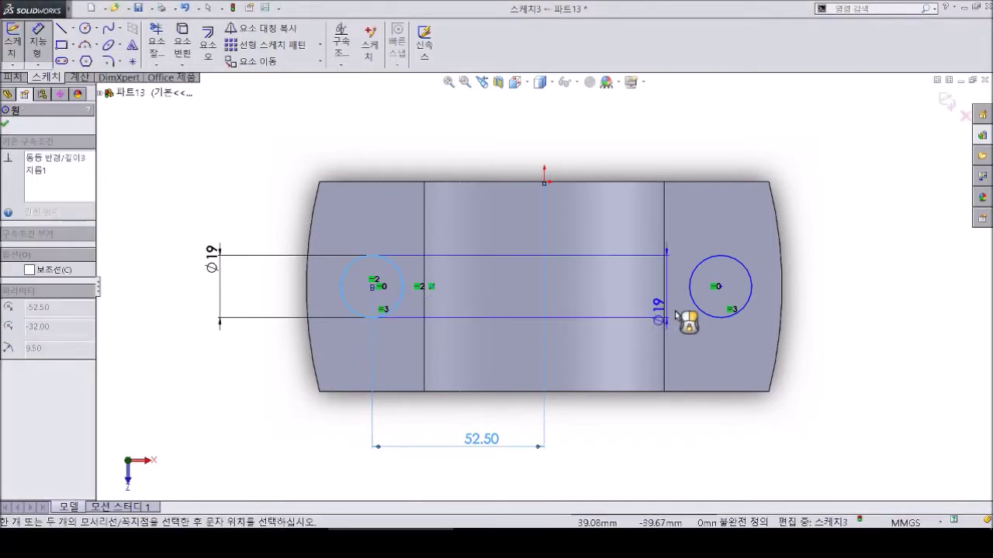
left_click(715, 316)
left_click(644, 466)
type("105")
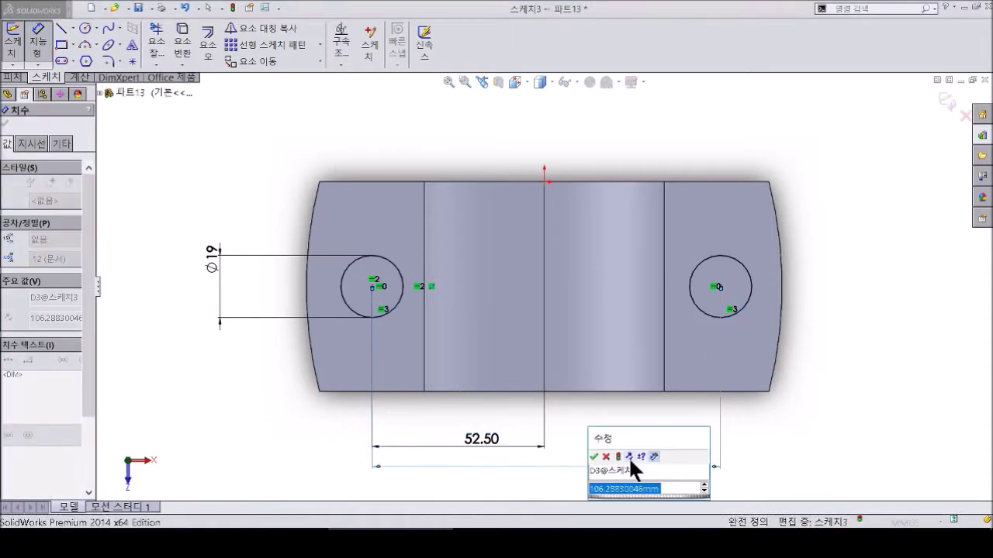
key("Return")
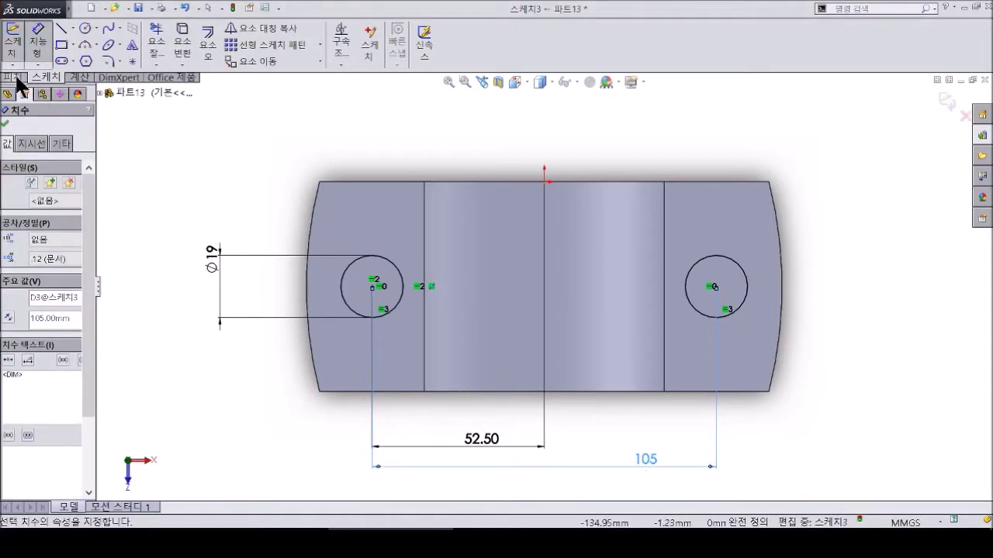
left_click(12, 76)
left_click(179, 39)
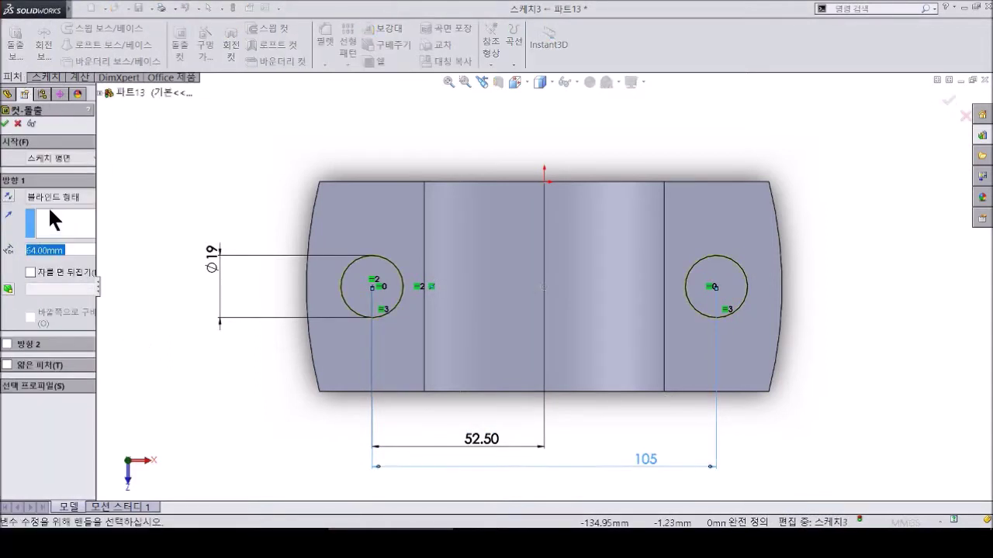
- Cut both Ø19 circles Through All and orbit the part to check the holes
left_click(48, 196)
left_click(39, 215)
left_click(5, 122)
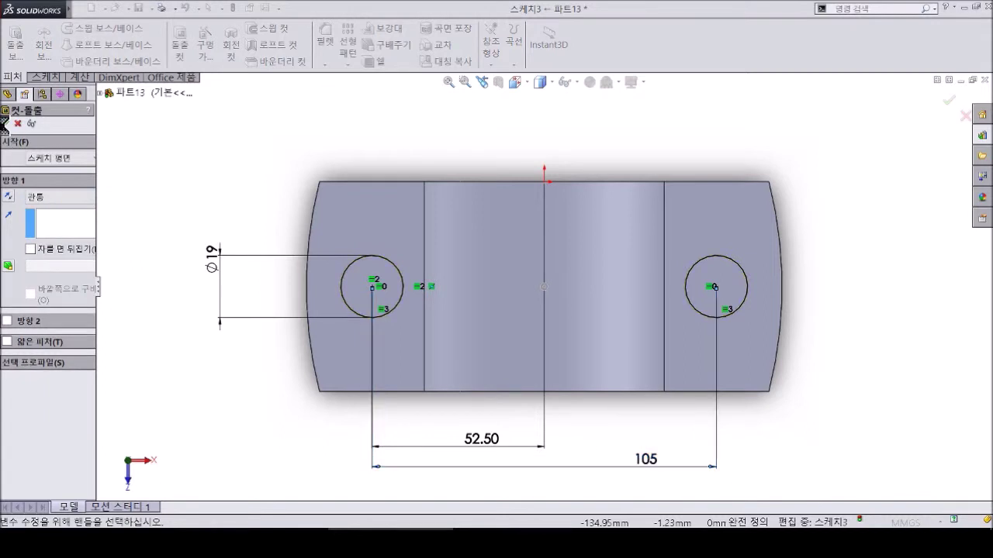
mouse_move(199, 205)
middle_mouse_down()
mouse_move(207, 159)
mouse_move(215, 206)
mouse_move(160, 195)
middle_mouse_up()
- Sketch a circle on the Top Plane's centreline and dimension it to Ø3
left_click(31, 200)
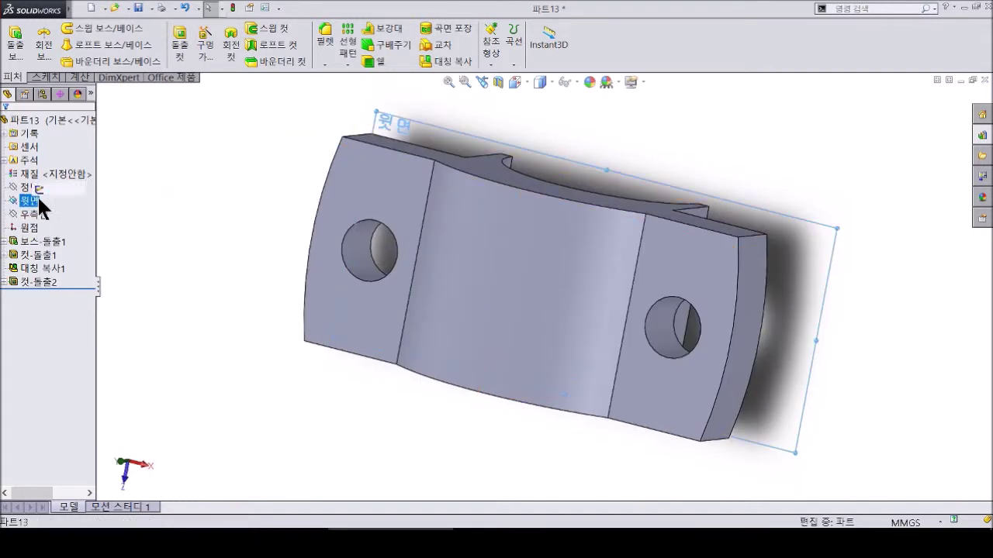
left_click(57, 195)
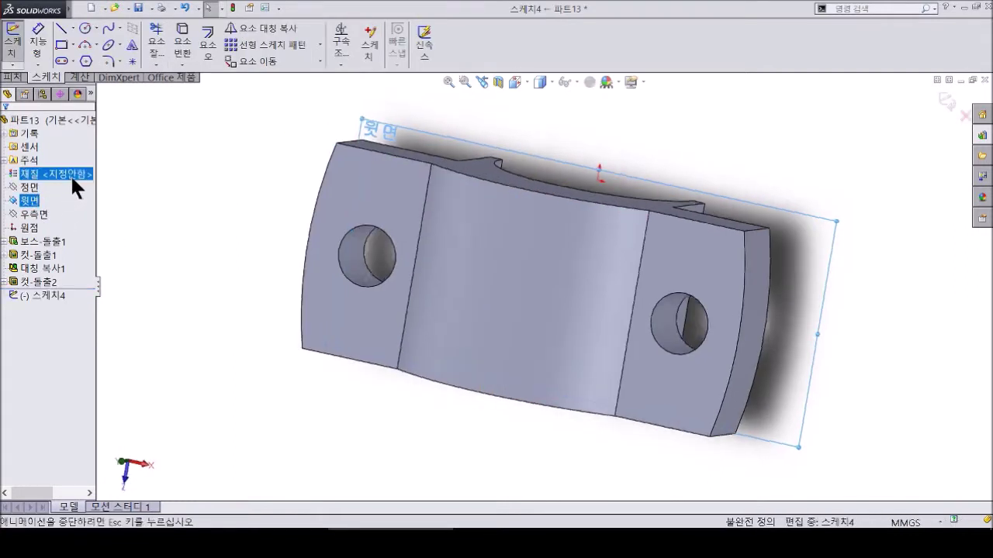
left_click(85, 28)
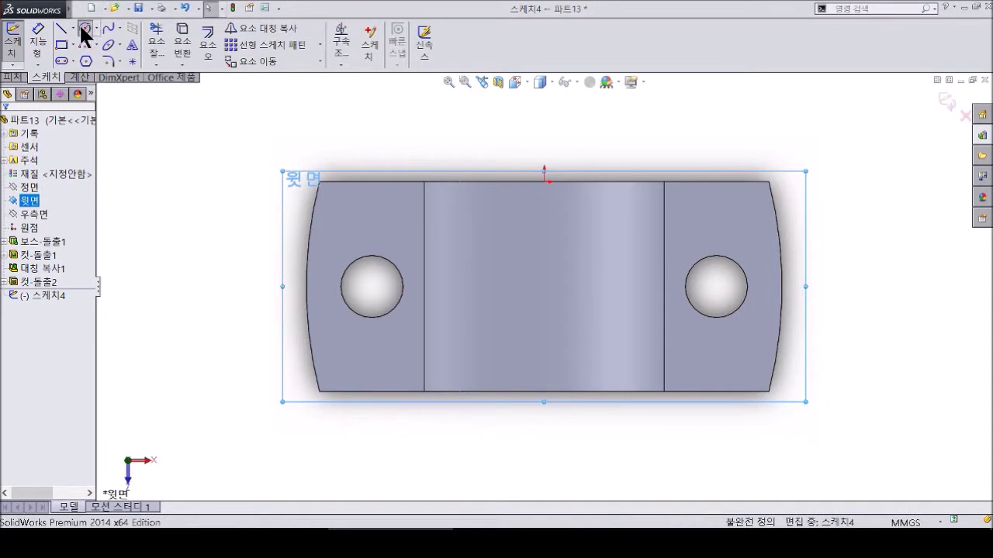
left_click(543, 286)
left_click(552, 296)
key("d")
left_click(554, 286)
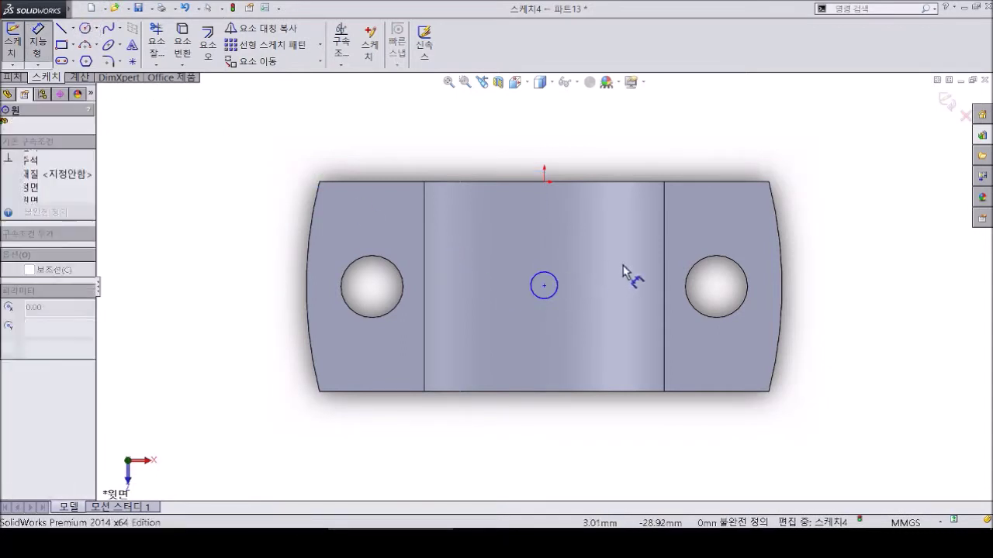
left_click(627, 277)
type("3")
key("Return")
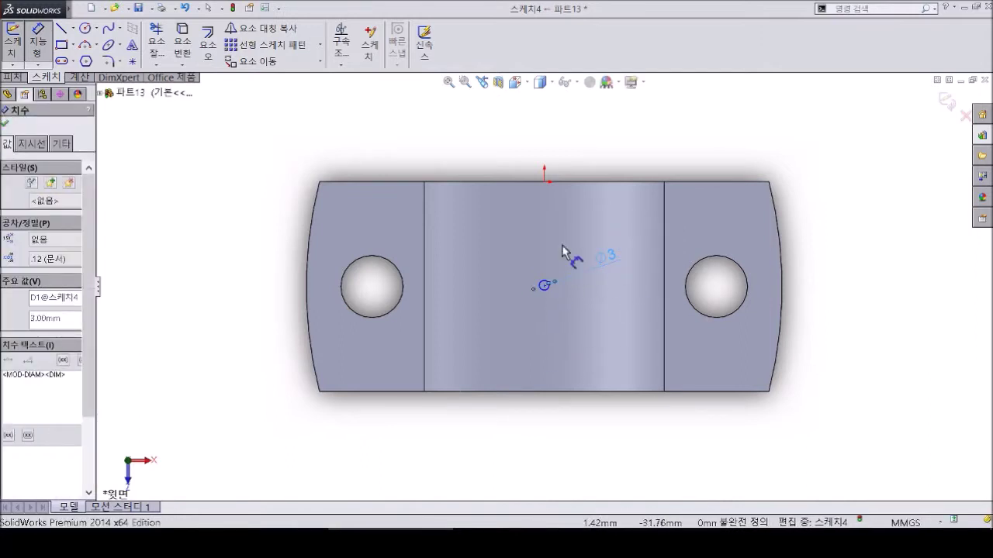
left_click(547, 284)
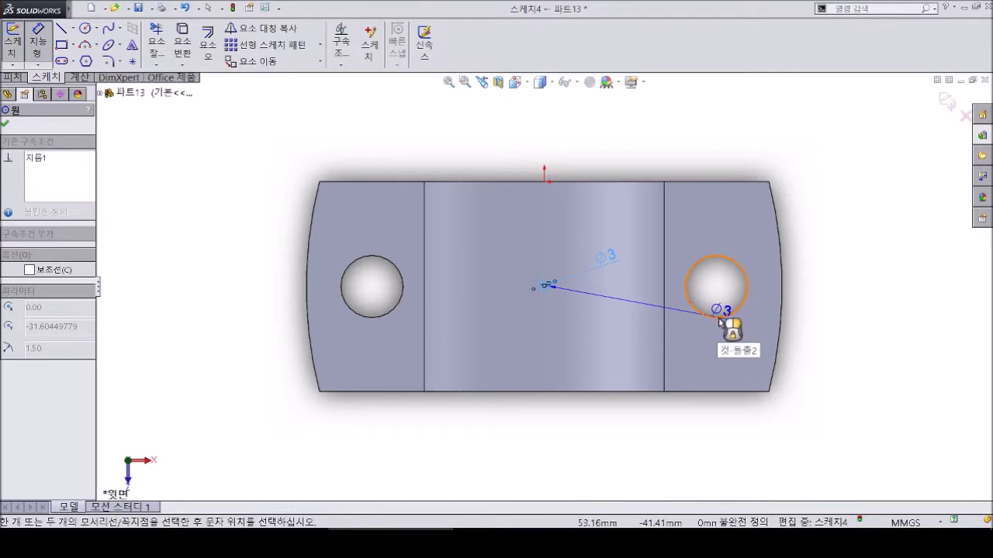
key("Escape")
key("Escape")
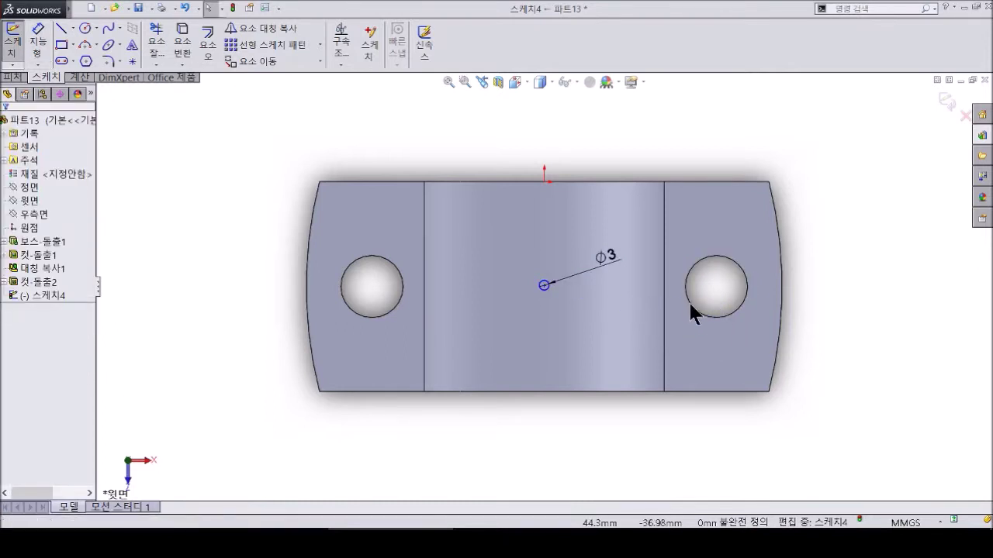
left_click(688, 301)
left_click(548, 288)
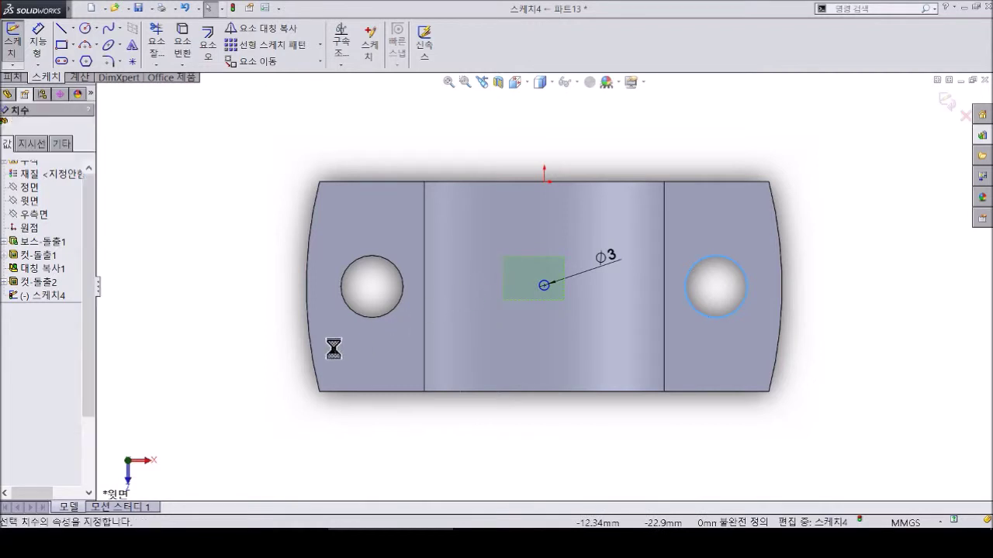
key("Escape")
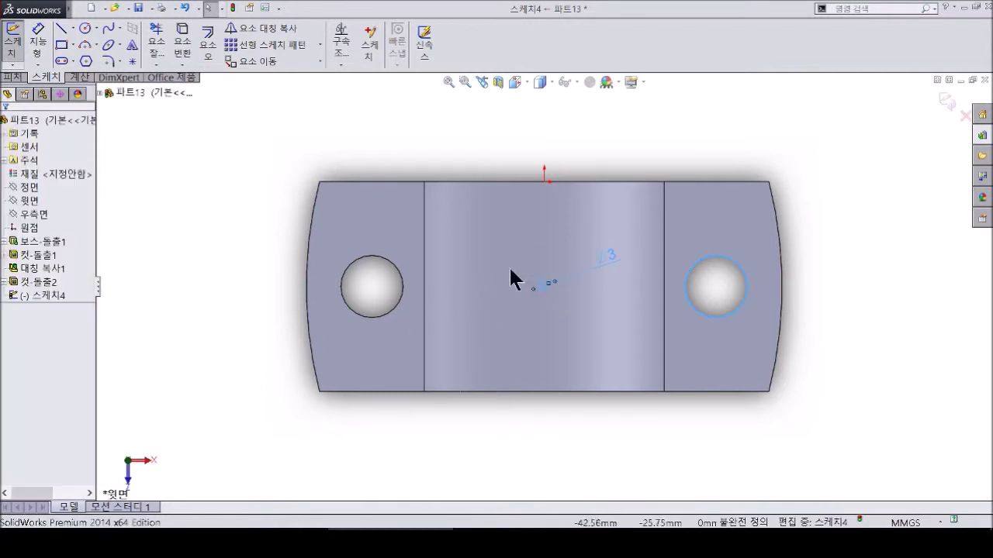
scroll(587, 264, "down", 2)
scroll(502, 312, "down", 5)
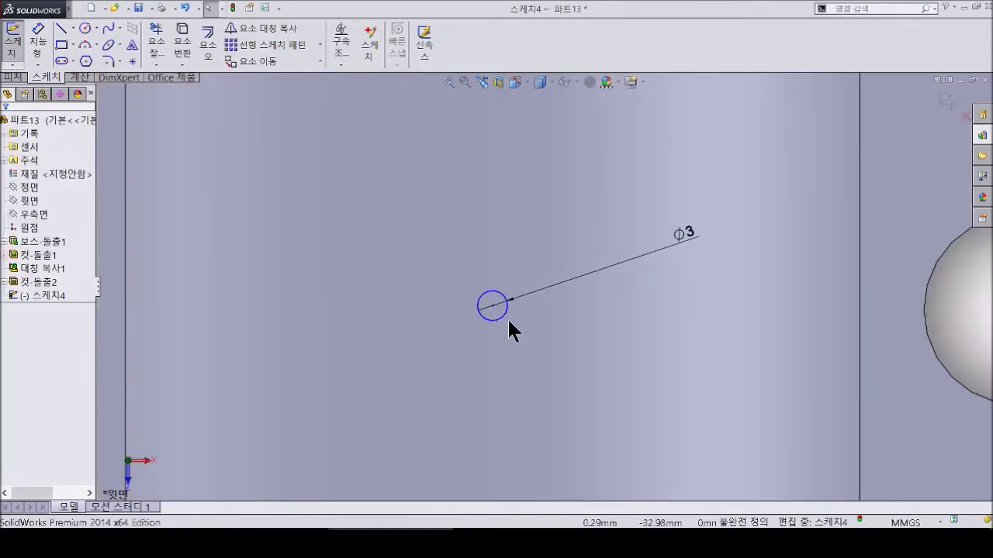
left_click(506, 316)
left_click(934, 354, "ctrl")
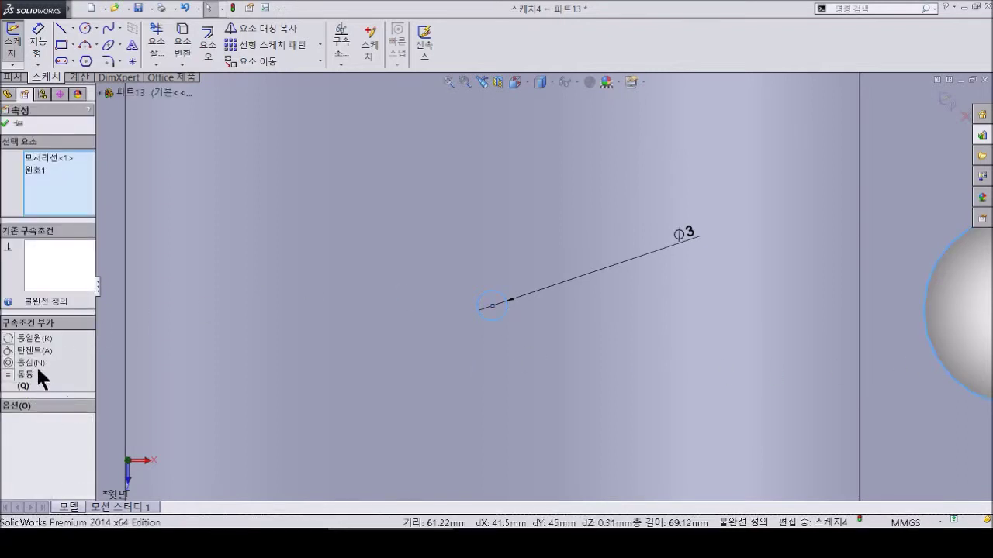
key("Escape")
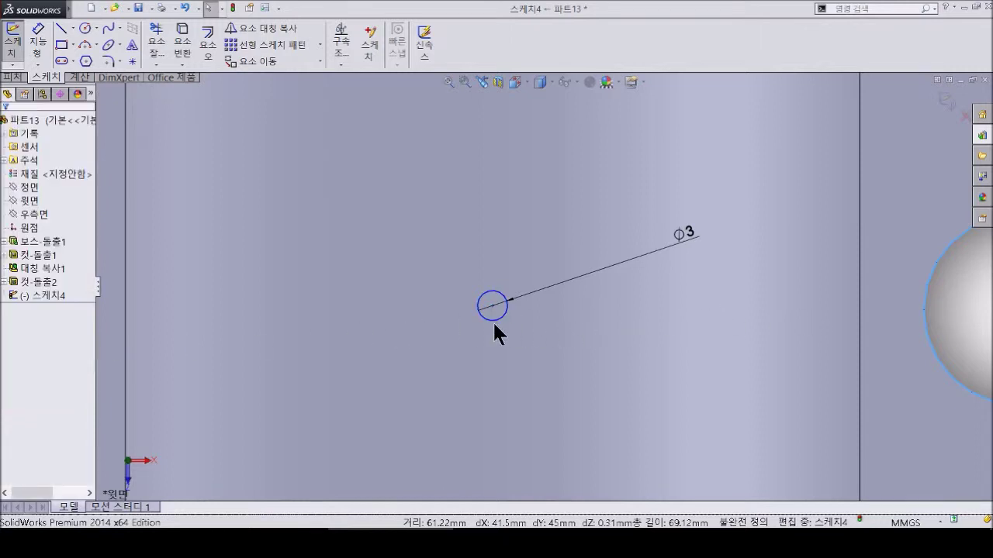
left_click(490, 305)
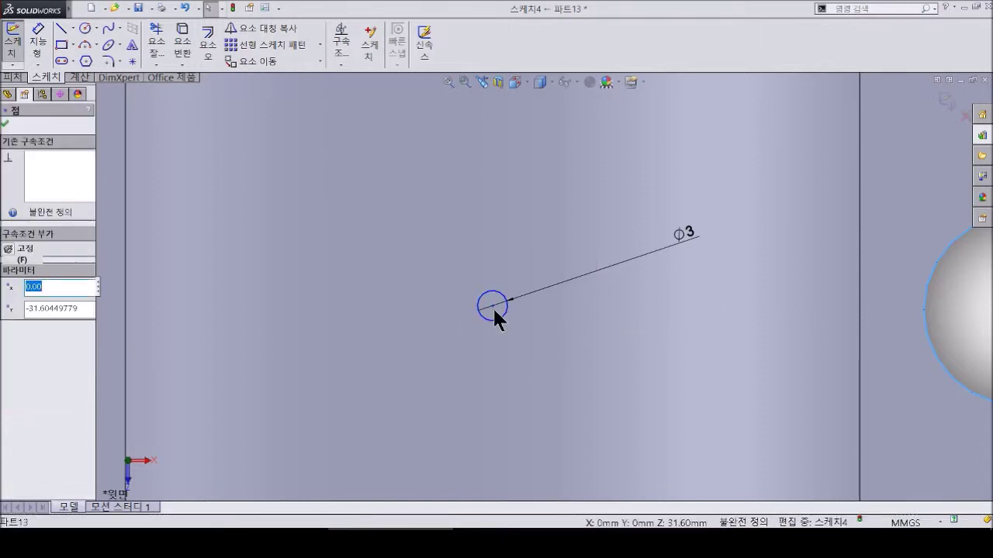
key("f")
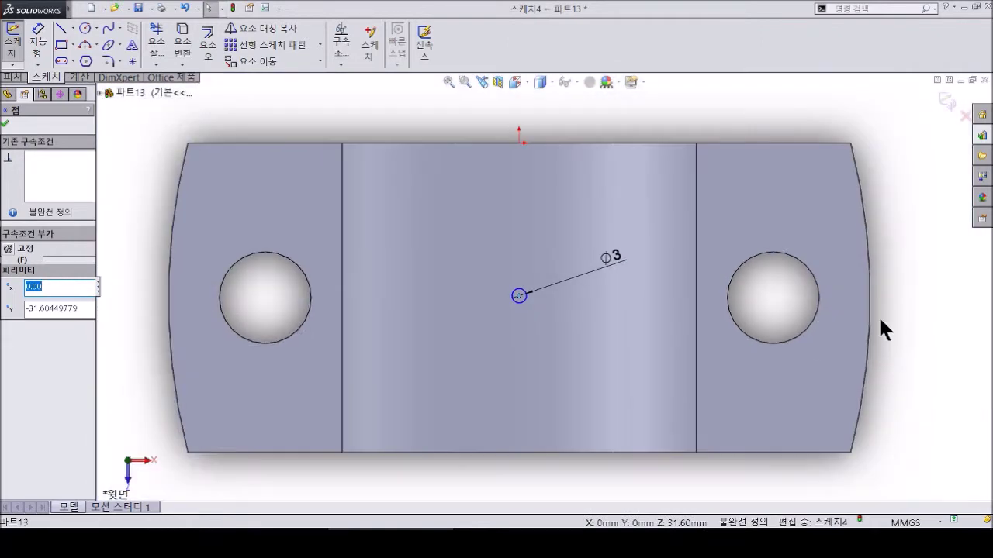
scroll(881, 319, "down", 2)
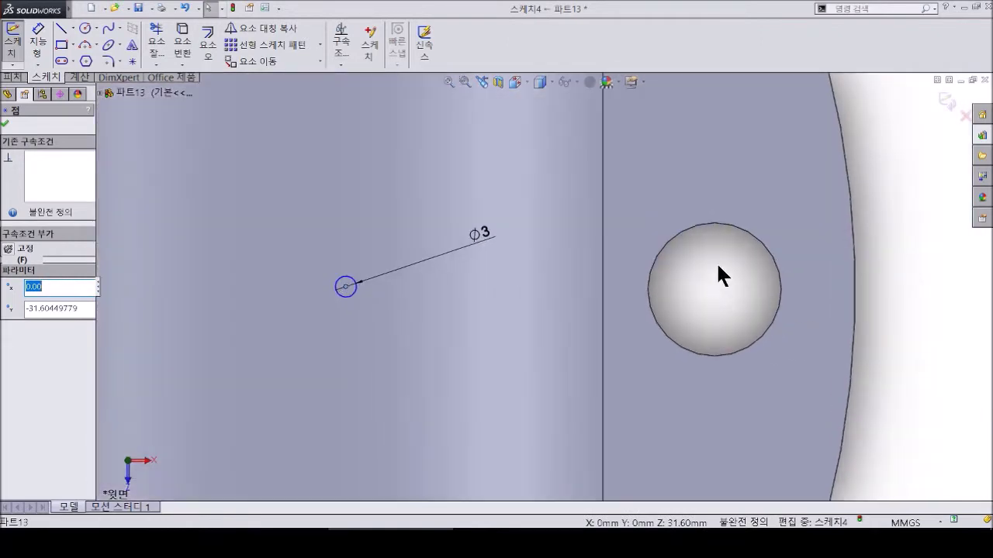
left_click(732, 223, "ctrl")
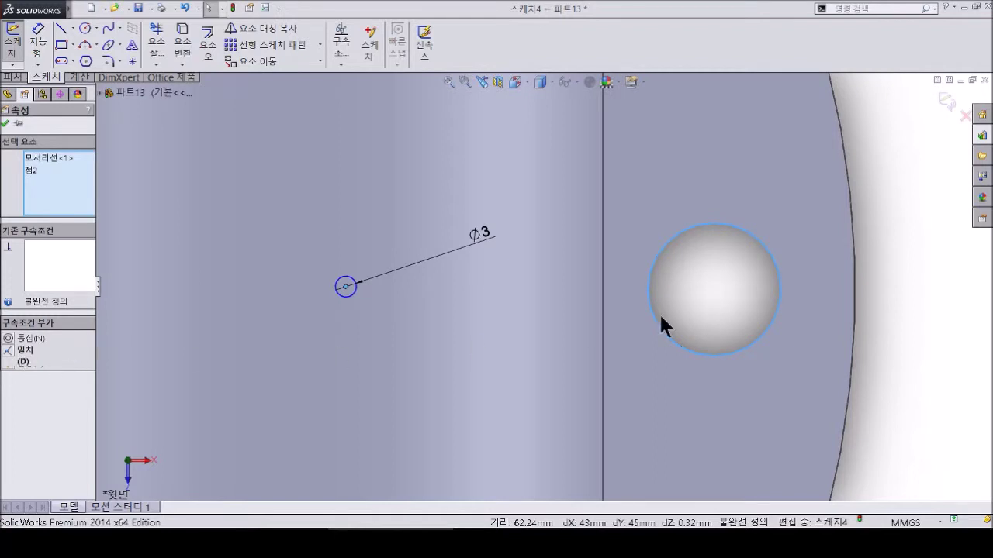
key("Escape")
key("f")
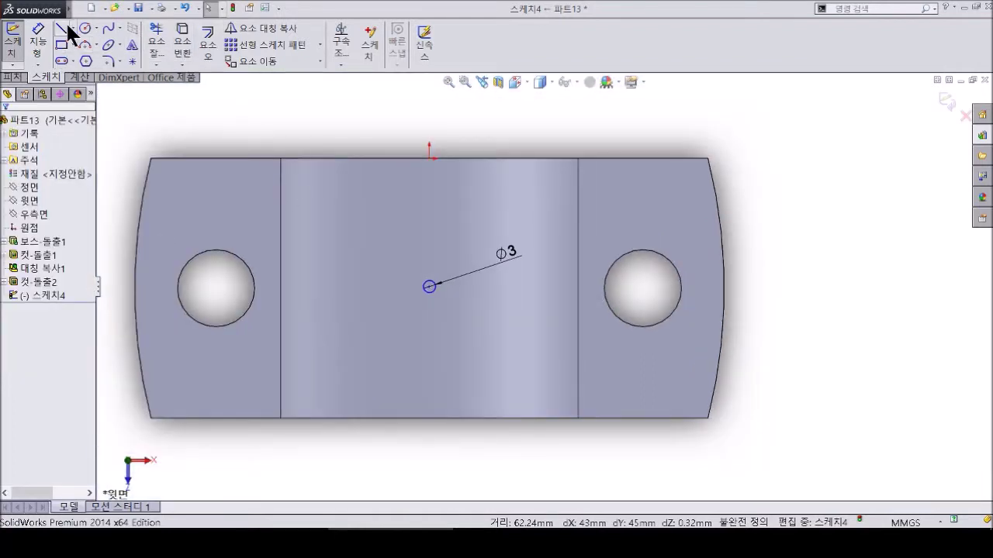
- Draw a centreline between the hole centres and make the Ø3 centre vertical with the origin
left_click(65, 29)
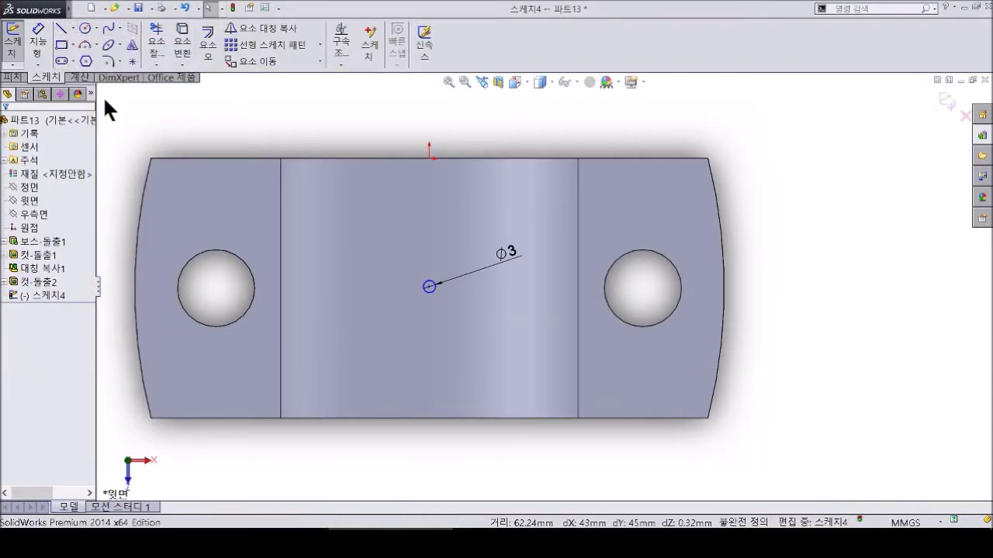
left_click(216, 288)
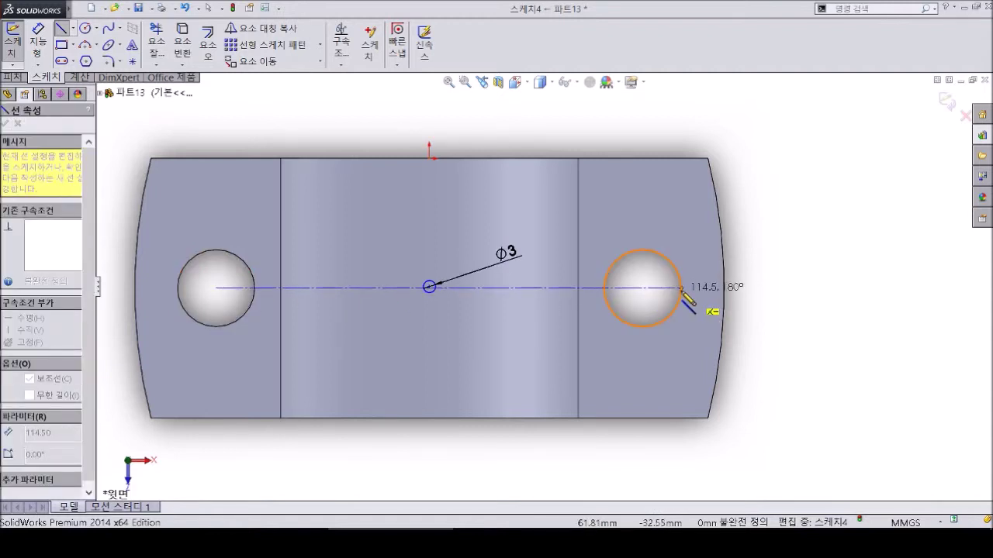
left_click(642, 288)
key("Escape")
key("Escape")
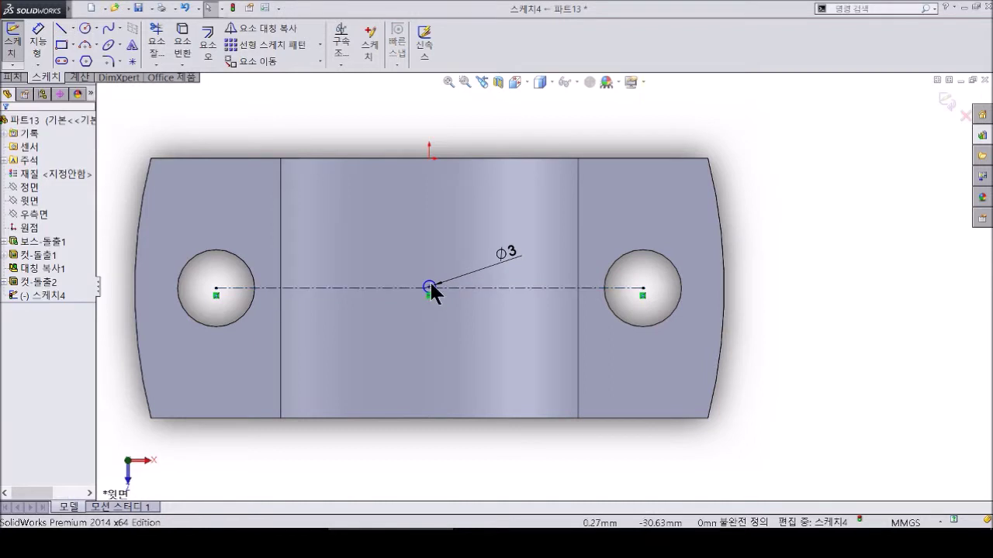
left_click(430, 287)
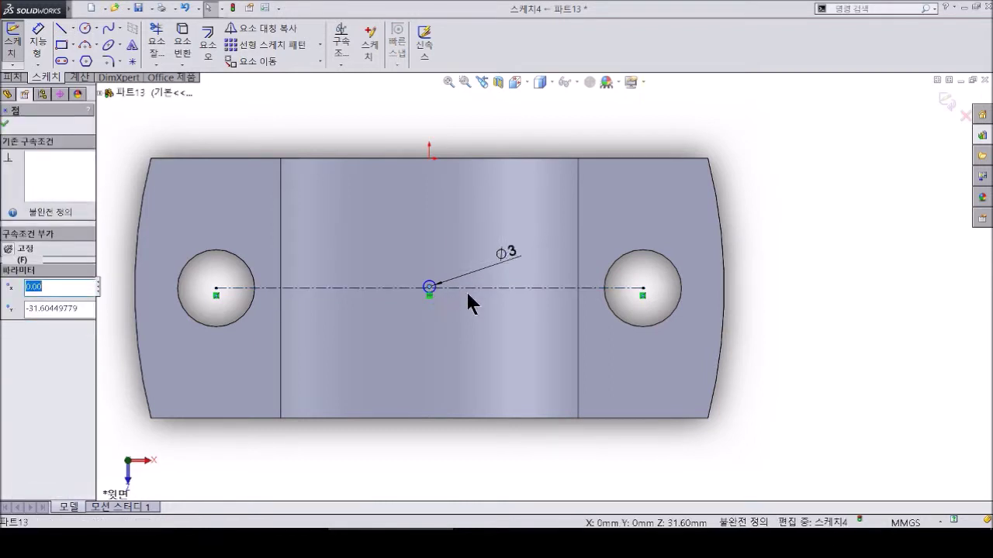
left_click(465, 288, "ctrl")
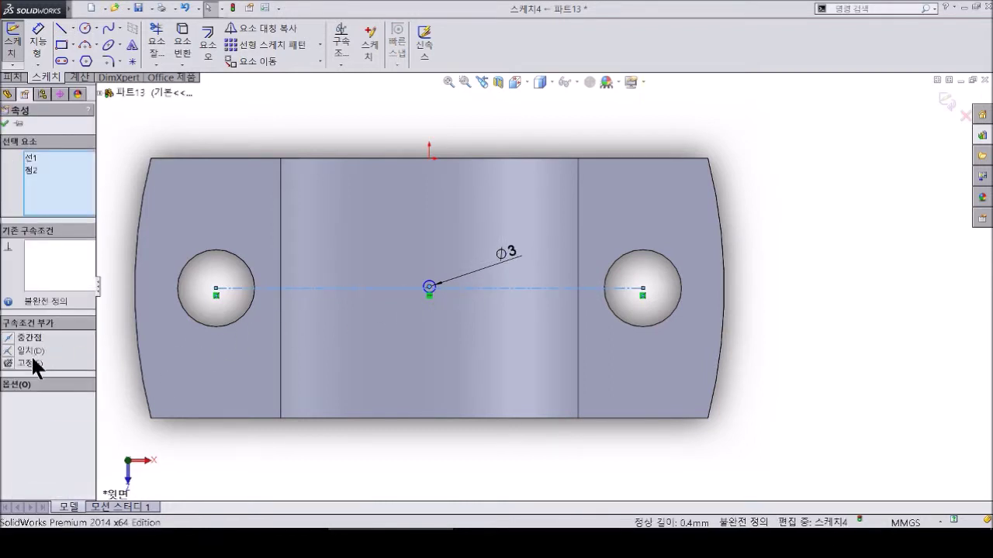
left_click(442, 145)
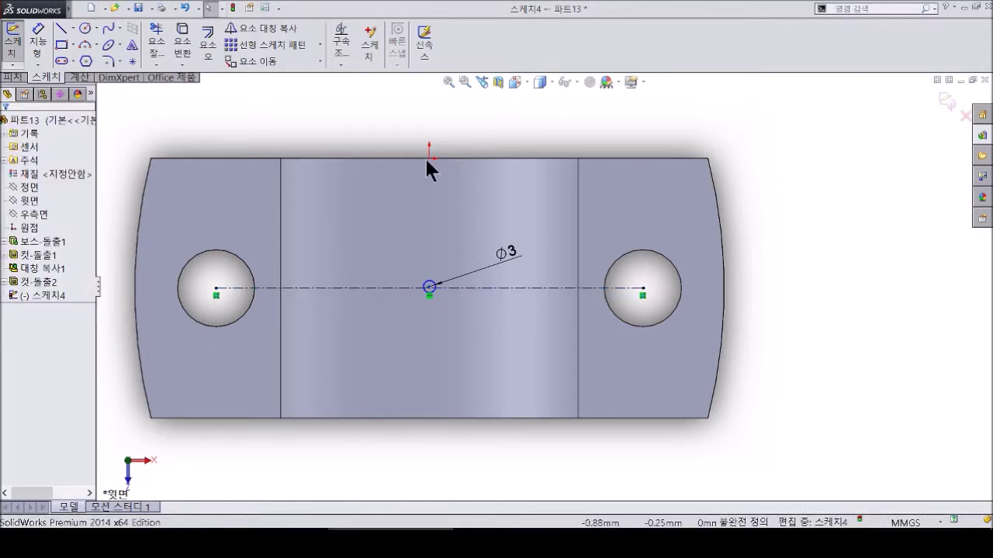
left_click(430, 288, "ctrl")
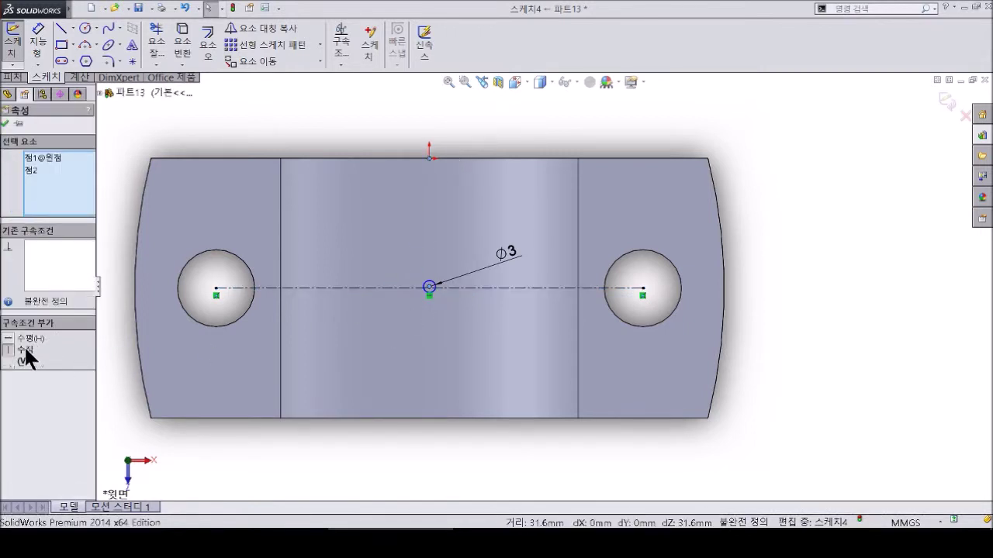
left_click(26, 349)
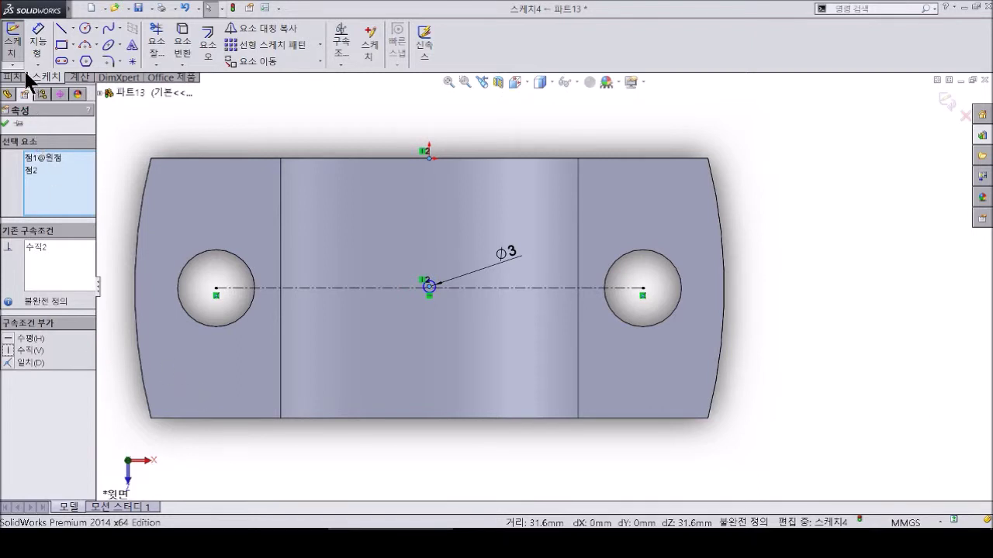
- Pin the Ø3 circle centre to the centreline's midpoint to fully define Sketch4
scroll(435, 293, "down", 2)
scroll(442, 287, "down", 4)
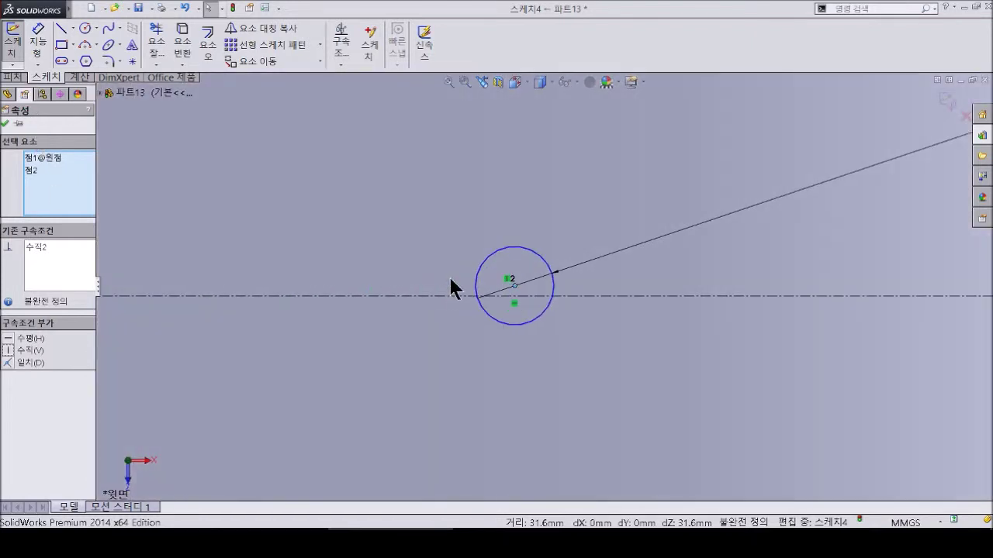
left_click(522, 302)
left_click(521, 295)
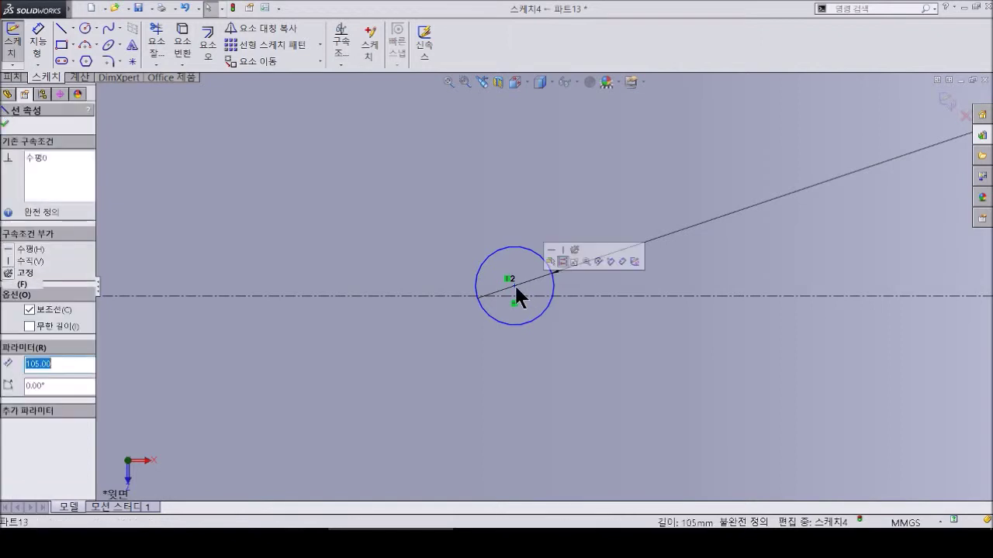
left_click(529, 305)
left_click(530, 297, "ctrl")
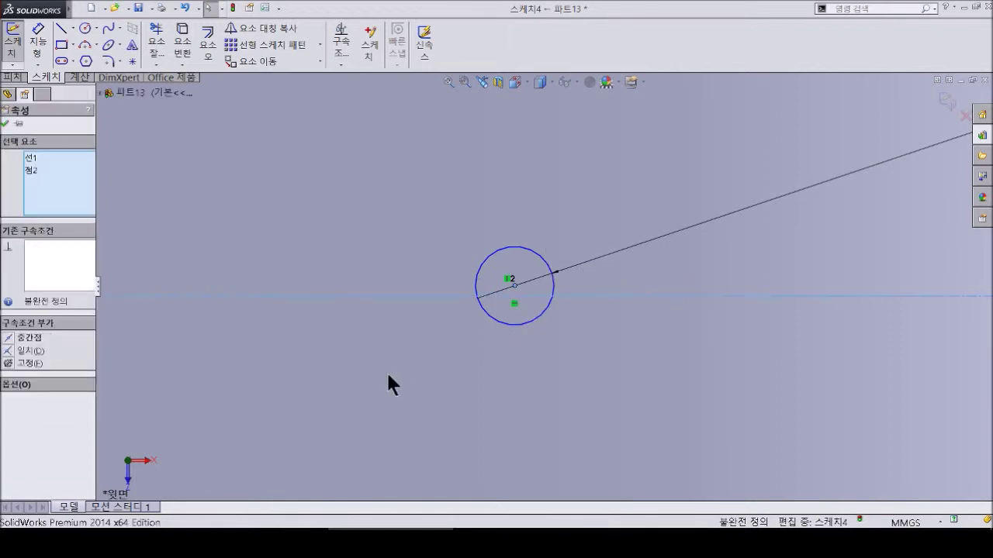
left_click(9, 338)
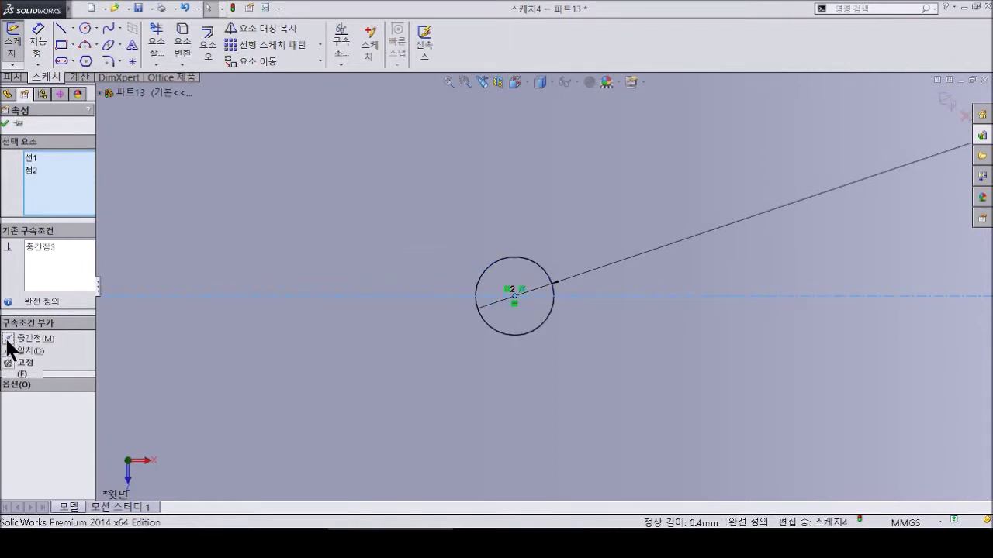
left_click(4, 123)
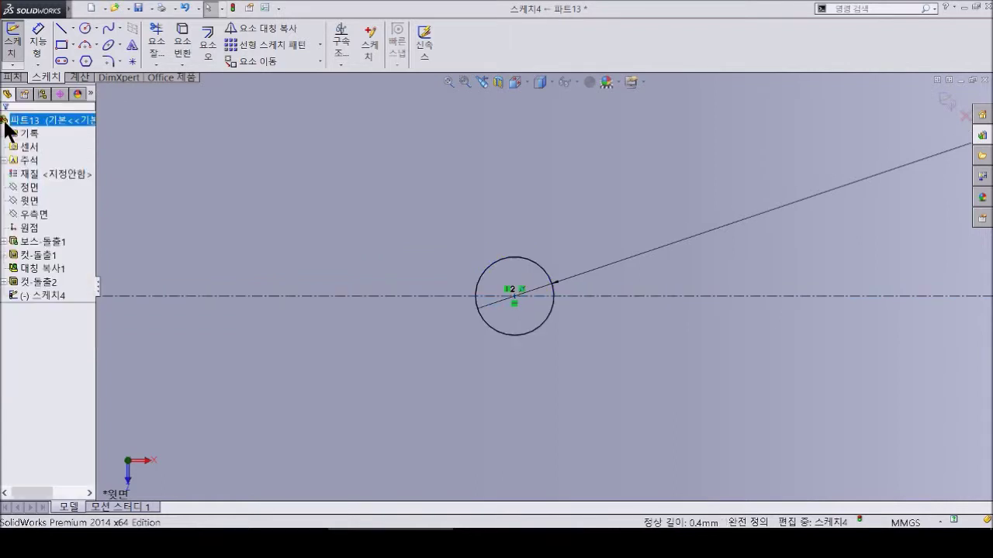
- Start an extruded cut from the Ø3 sketch, trying Through All end conditions
left_click(12, 77)
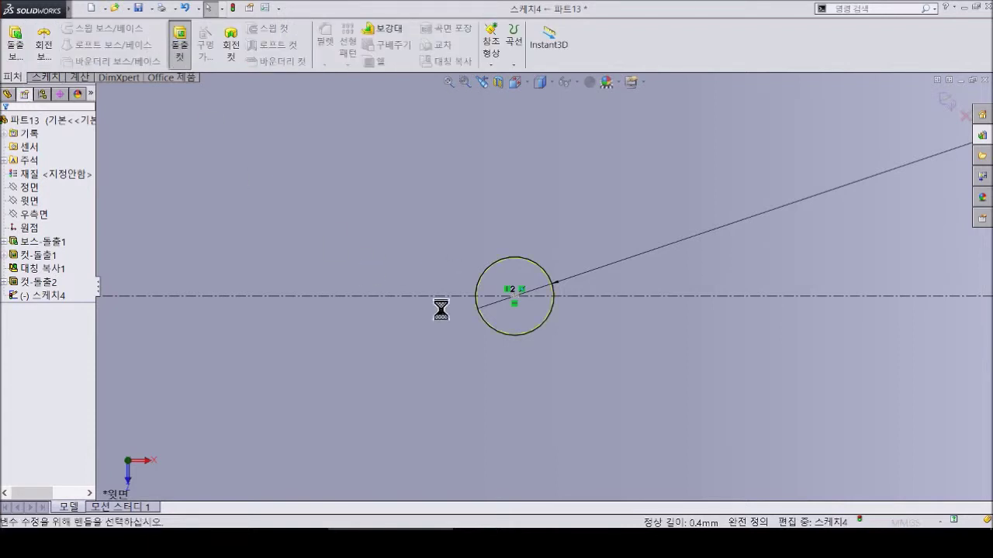
left_click(33, 194)
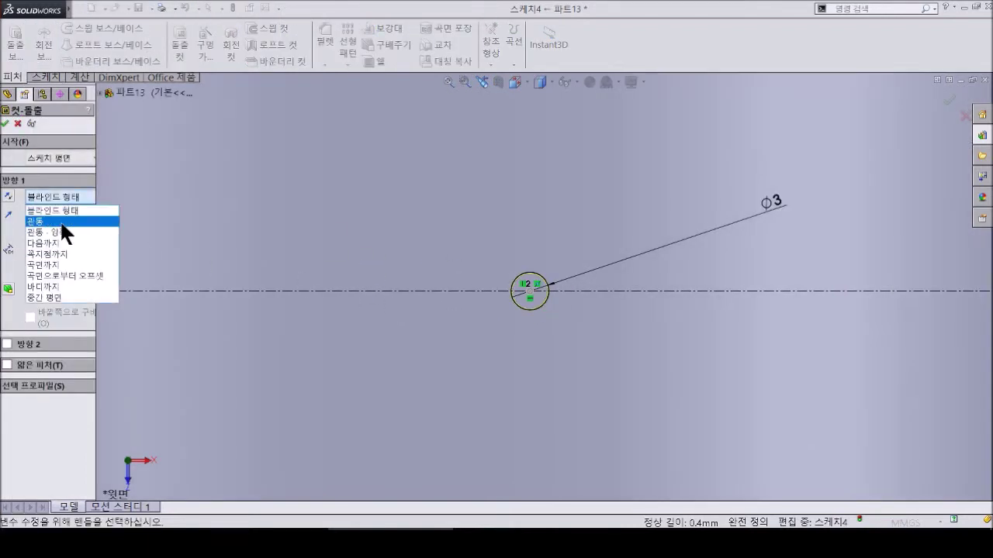
left_click(60, 220)
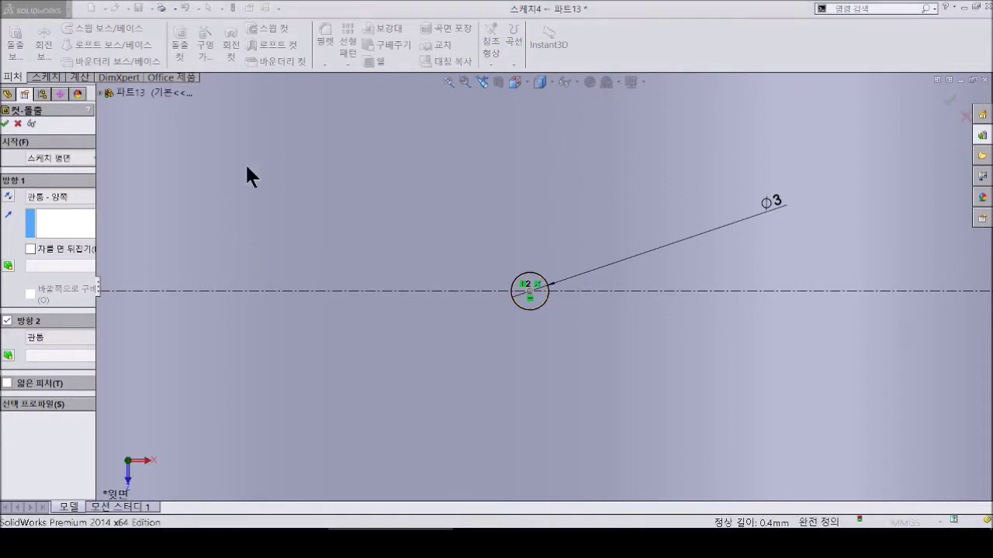
mouse_move(540, 378)
middle_mouse_down()
mouse_move(599, 266)
mouse_move(186, 360)
middle_mouse_up()
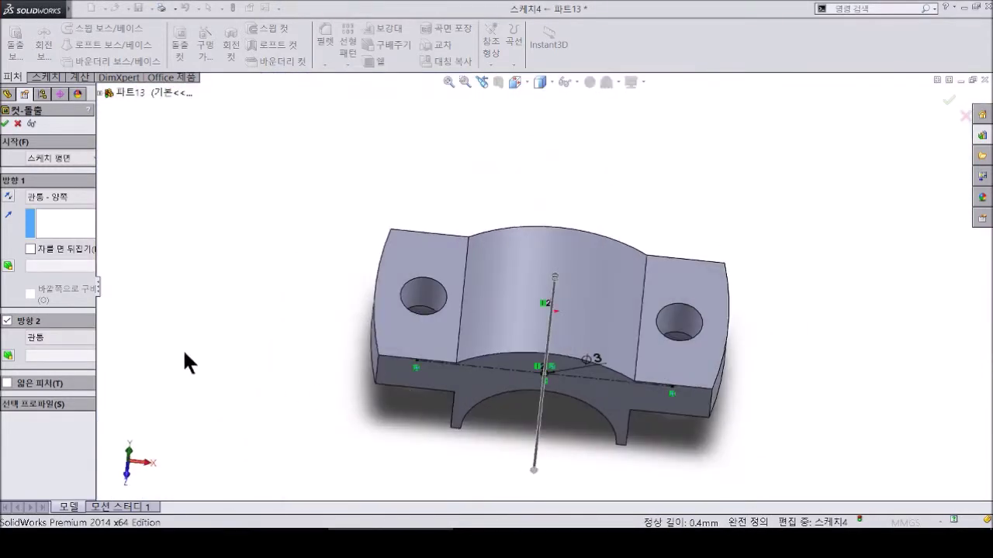
left_click(31, 197)
left_click(55, 223)
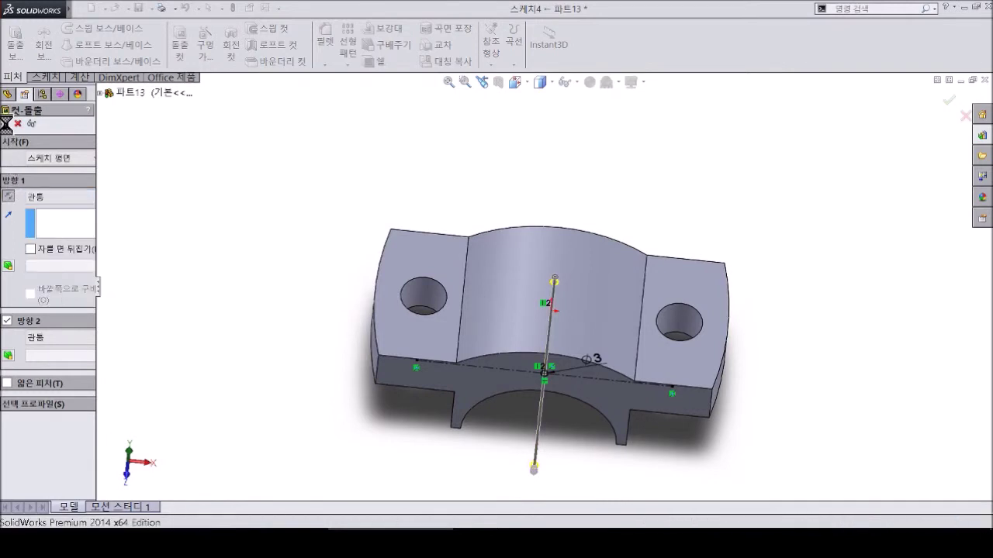
- Set the cut to Blind 64 mm, reverse it into the part, and accept
left_click(39, 196)
left_click(41, 210)
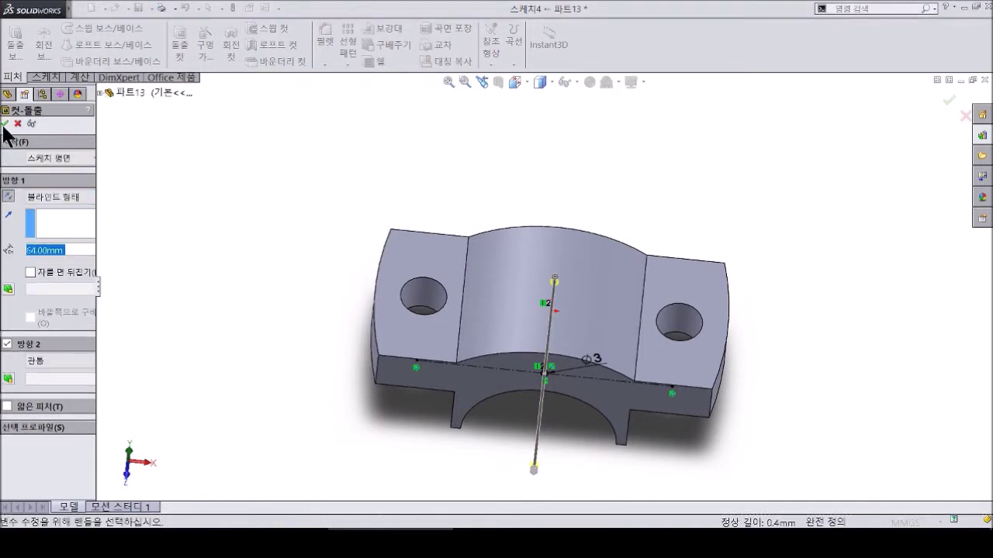
left_click(947, 101)
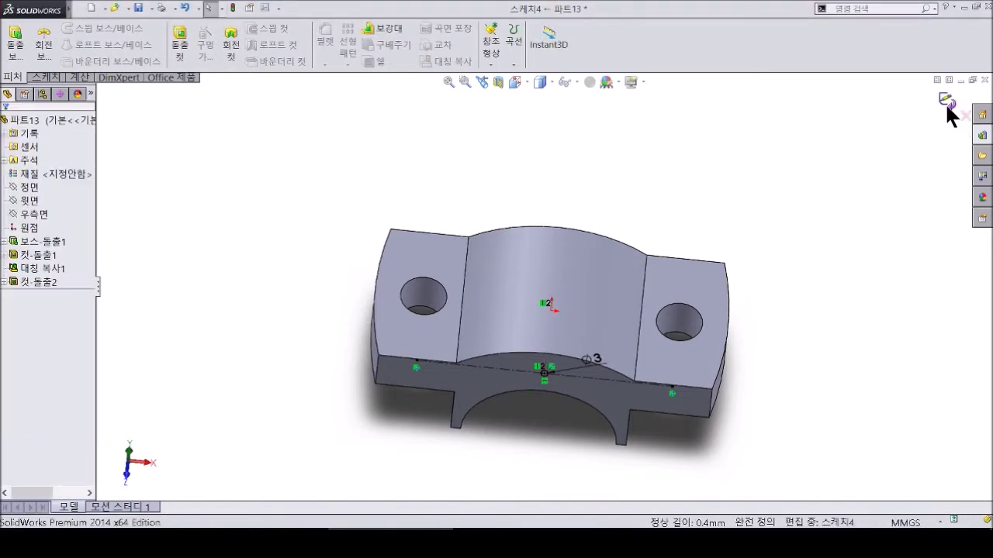
left_click(945, 101)
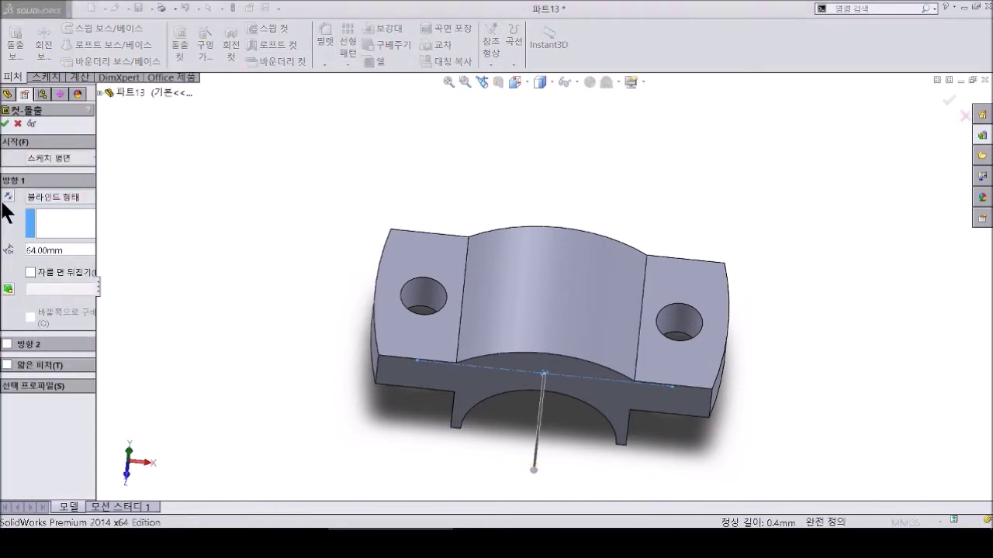
left_click(7, 197)
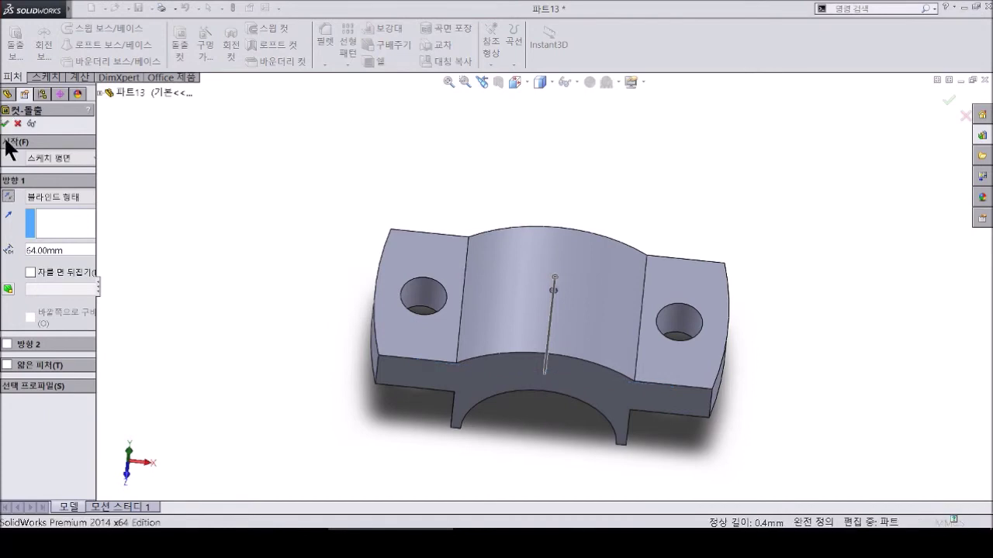
left_click(5, 124)
- In isometric view, add a 3 mm × 45° chamfer to the Ø3 hole's top rim
key("ctrl+7")
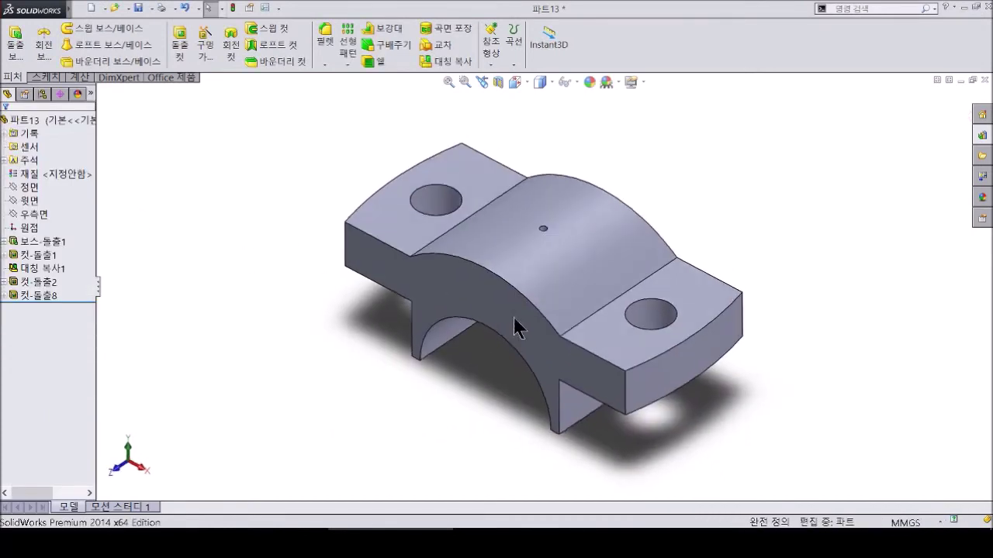
scroll(528, 203, "down", 5)
scroll(534, 215, "down", 2)
left_click(324, 65)
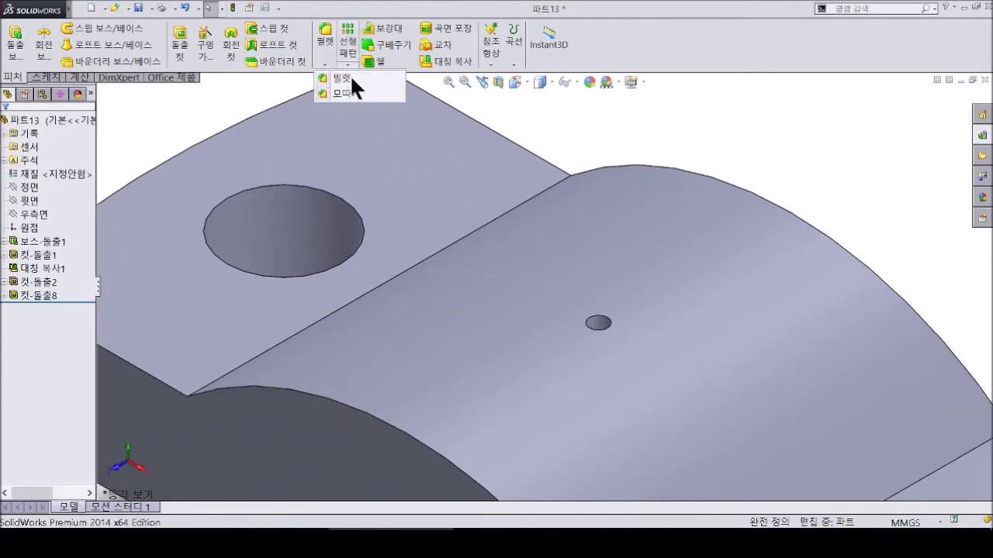
left_click(355, 93)
type("3")
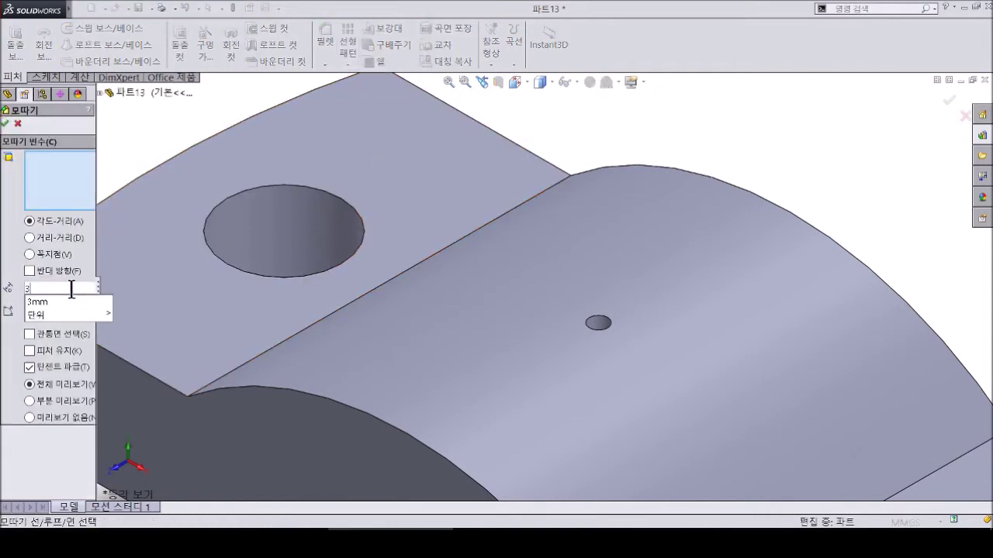
key("Return")
left_click(606, 319)
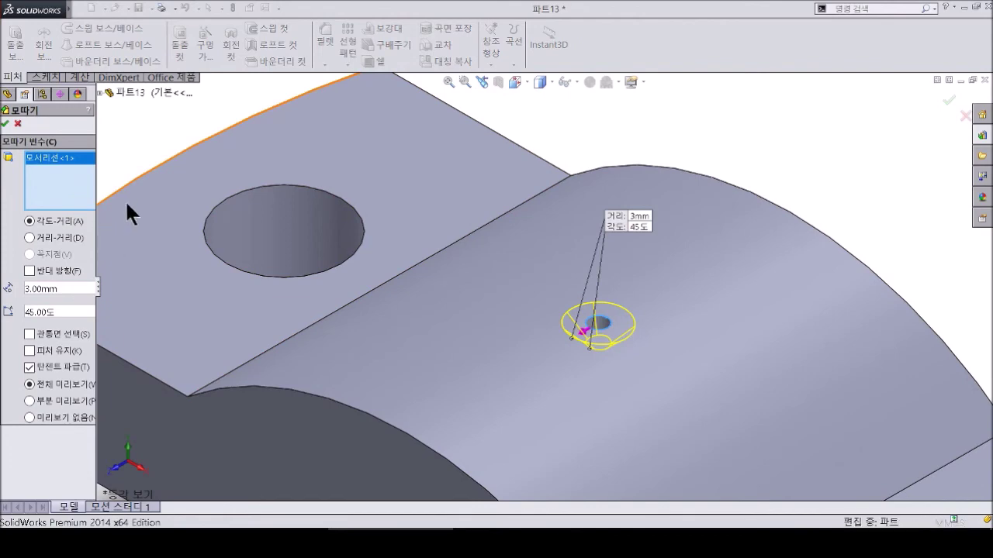
key("Return")
scroll(601, 309, "up", 2)
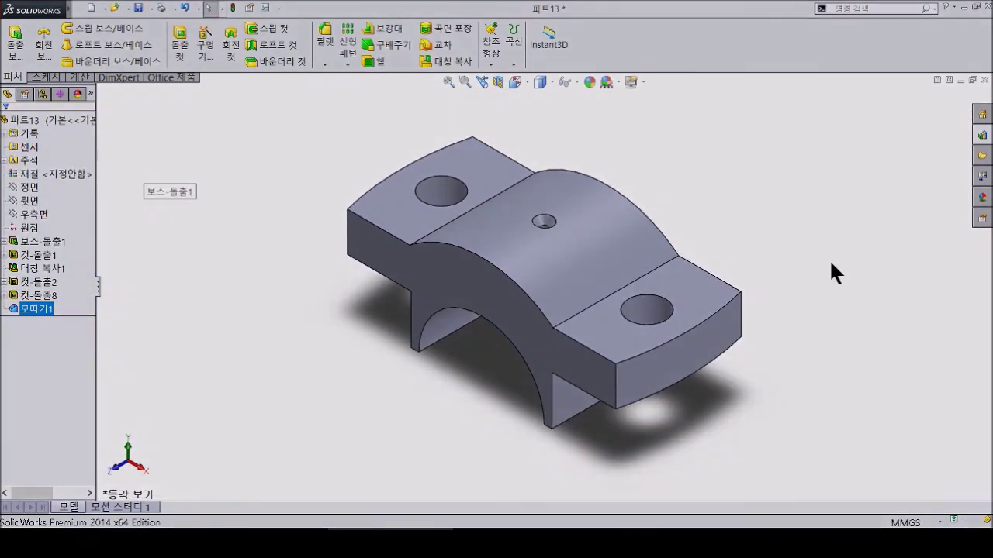